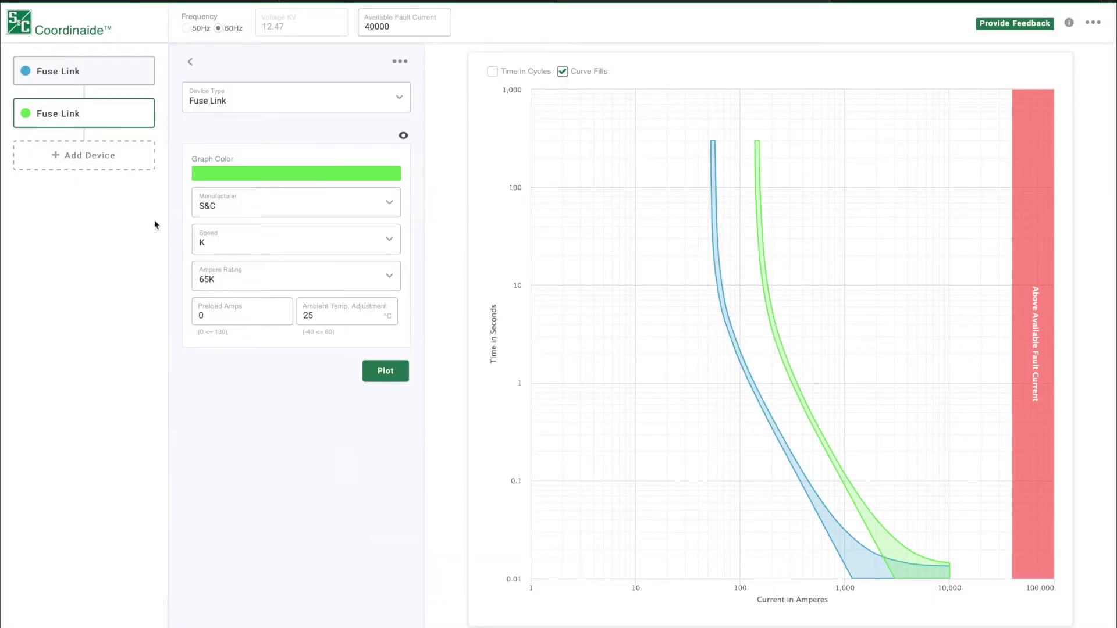
Add a third device to the project as a Transformer (Damage Curve)
click(112, 167)
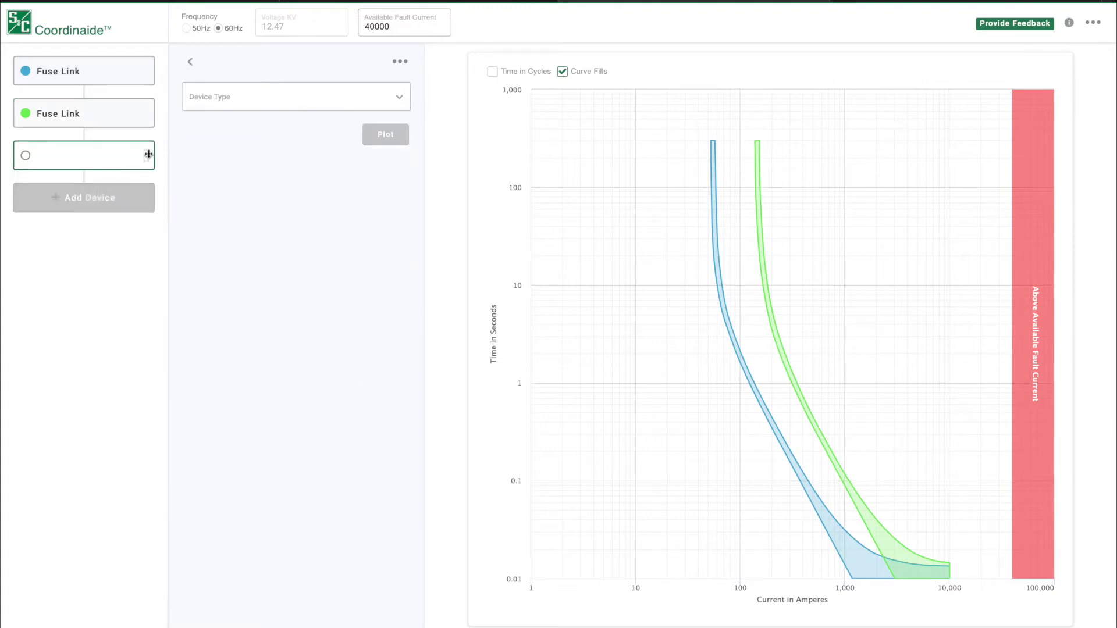
click(400, 99)
scroll(287, 235, down, 3)
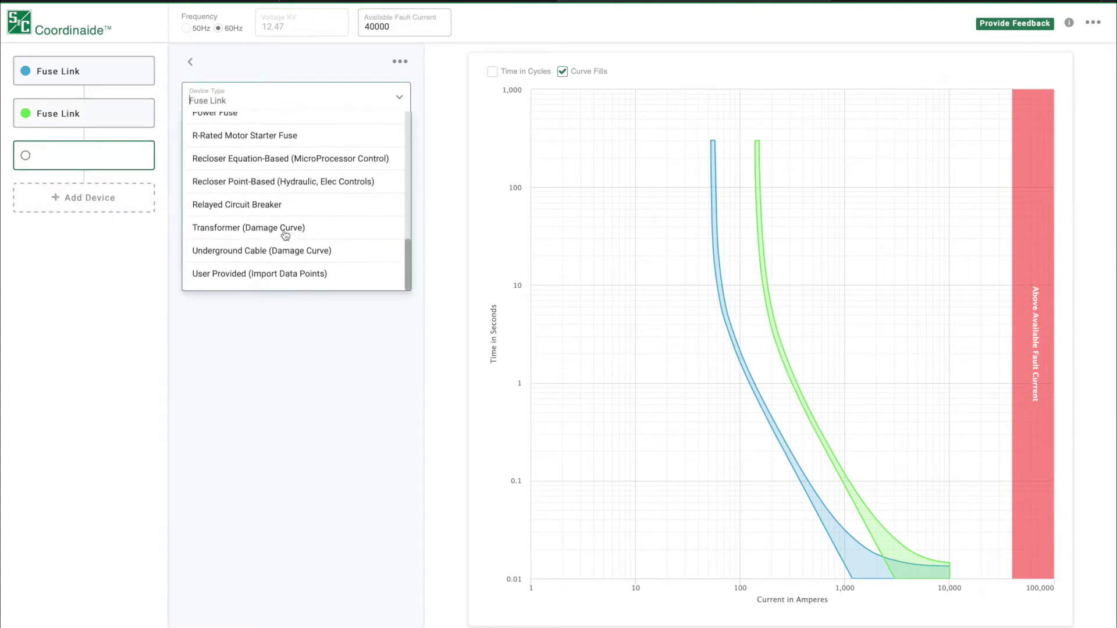
click(285, 233)
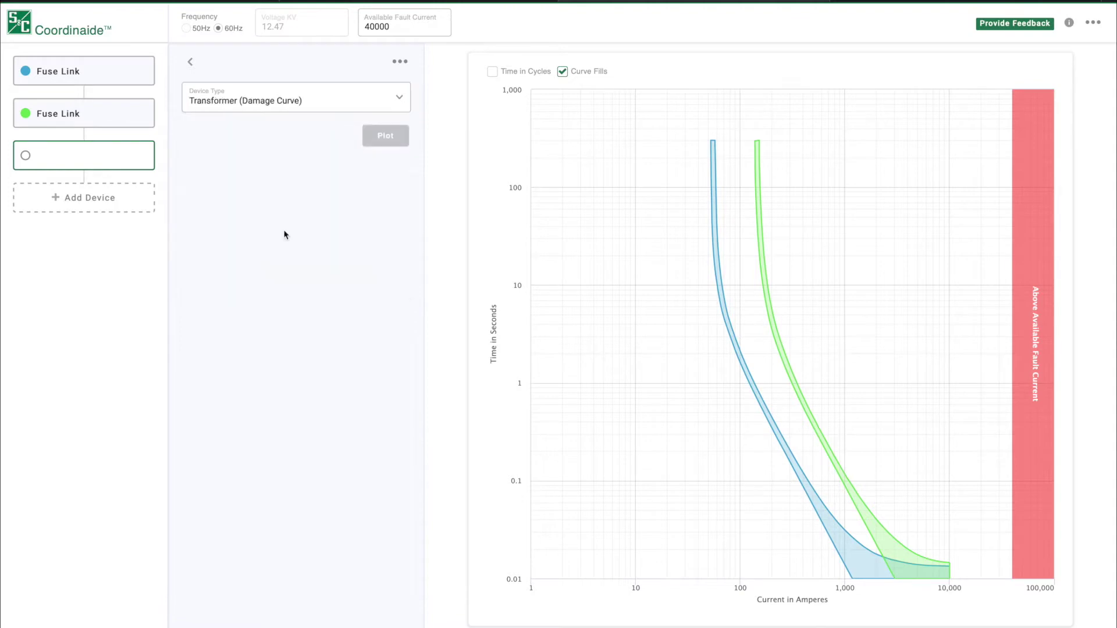
Set the transformer's connection to Grd.Y-Grd.Y, enable its magnetizing inrush points, and plot its damage curve
click(344, 276)
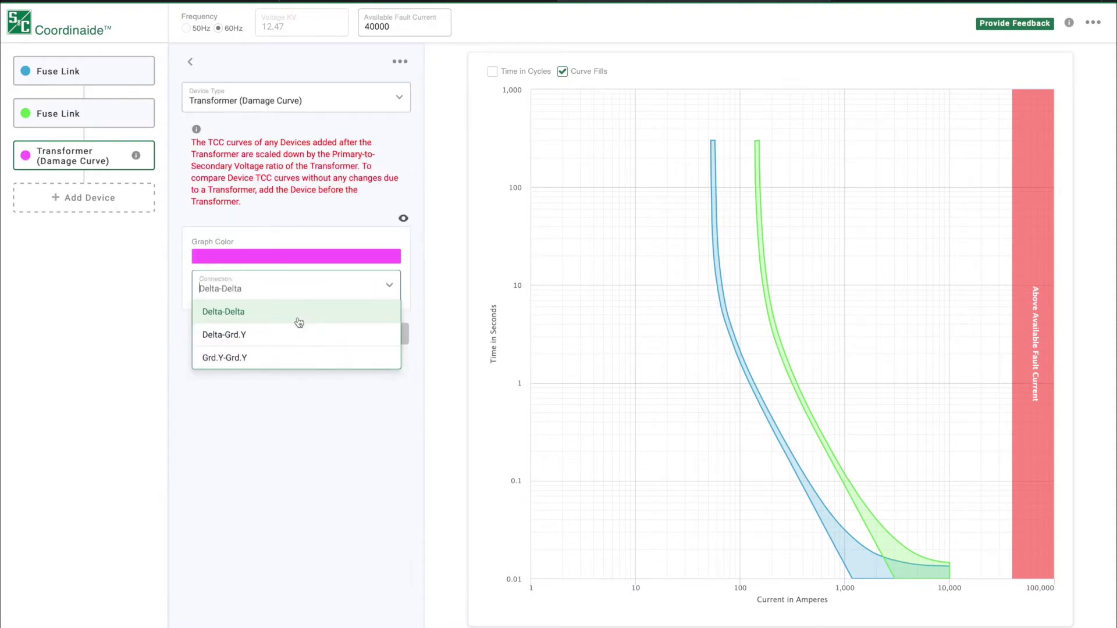
click(277, 358)
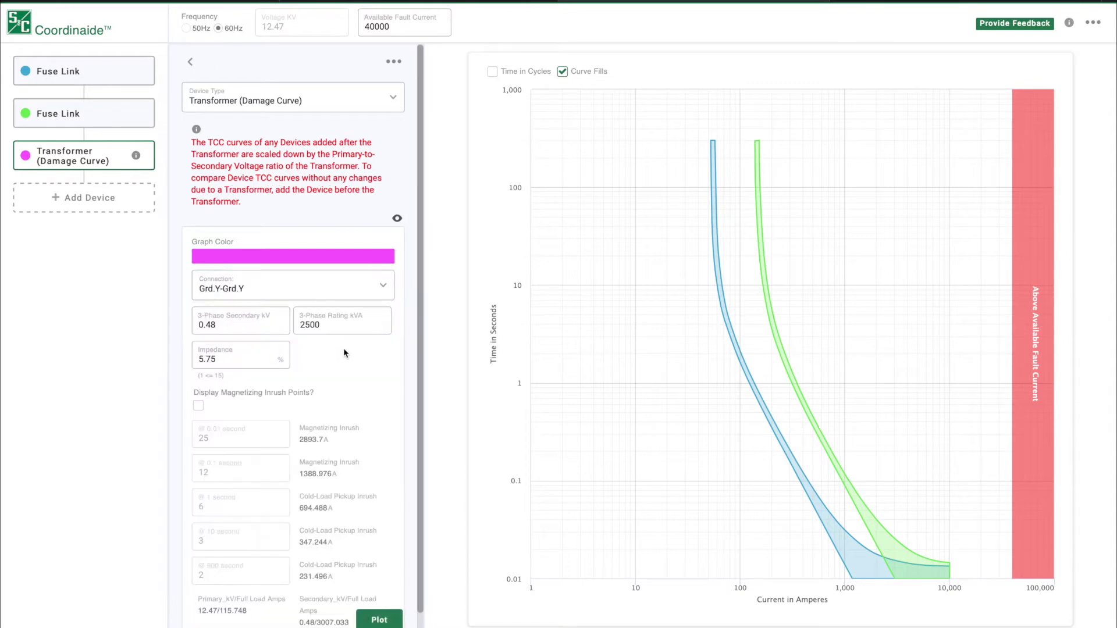
scroll(356, 365, down, 1)
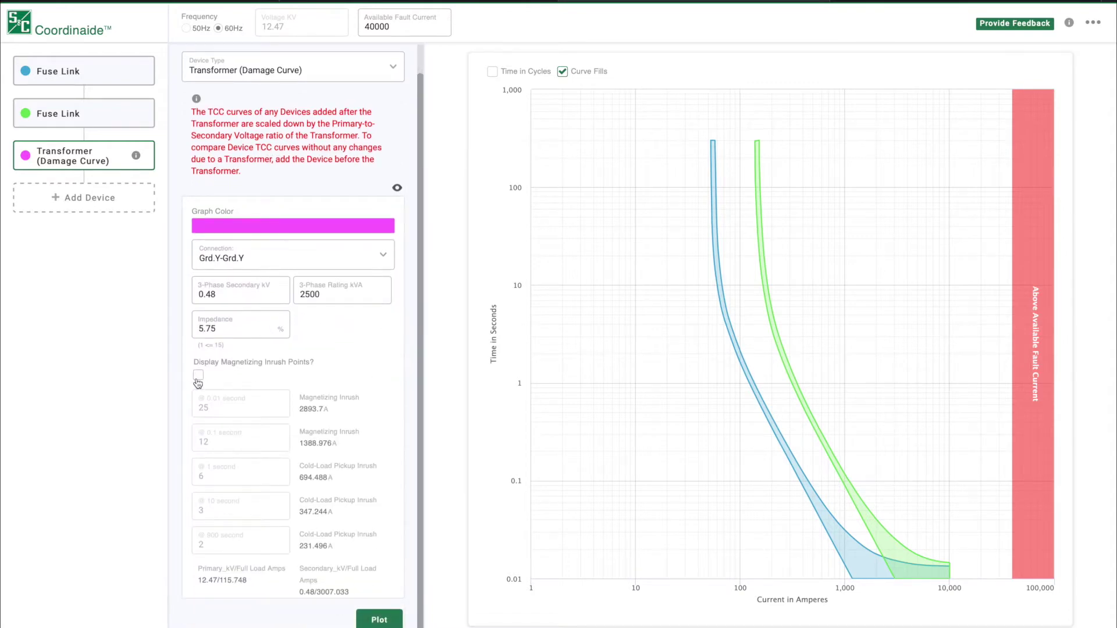
click(198, 375)
click(384, 621)
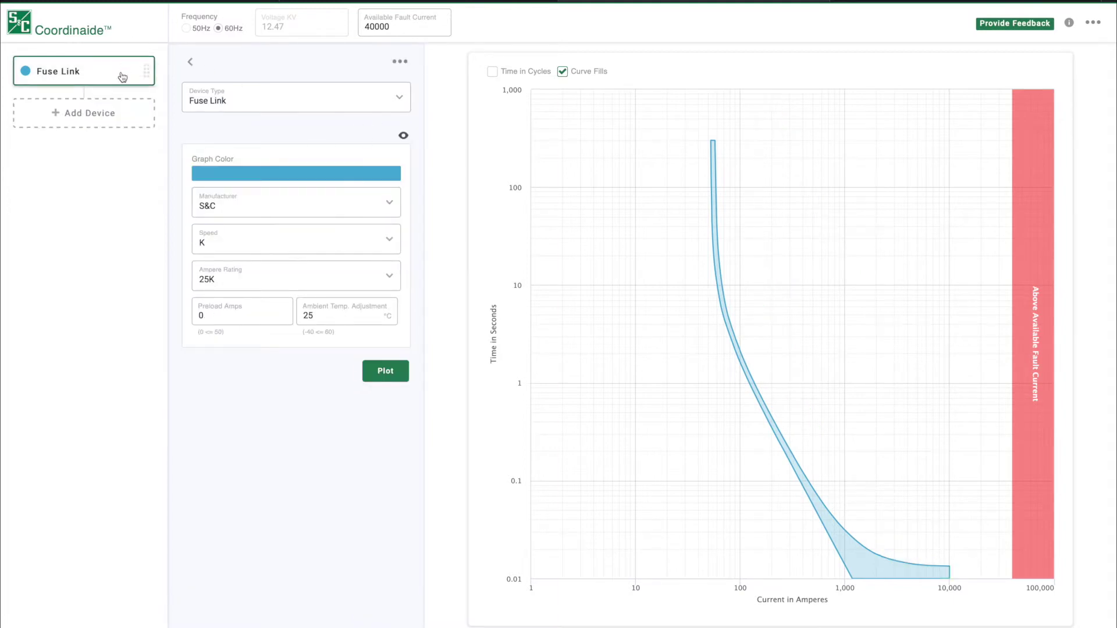
Add a second device below the existing fuse link and make it a Fuse Link
click(135, 114)
click(182, 109)
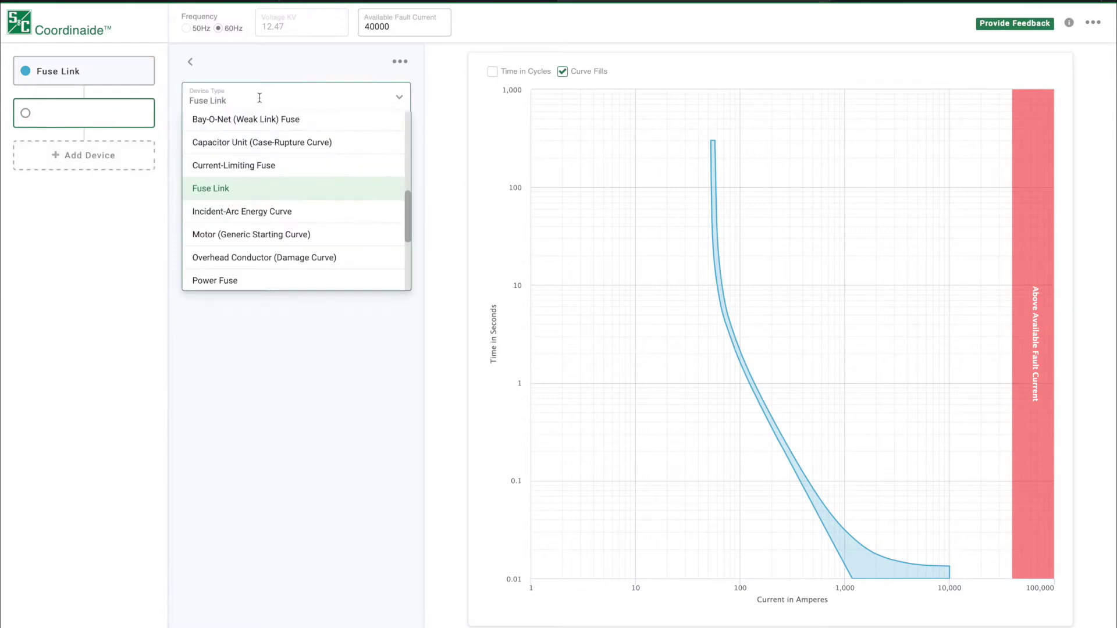
click(262, 185)
Specify the second fuse link as manufacturer S&C, speed K and ampere rating 65K, and plot its curve
click(318, 203)
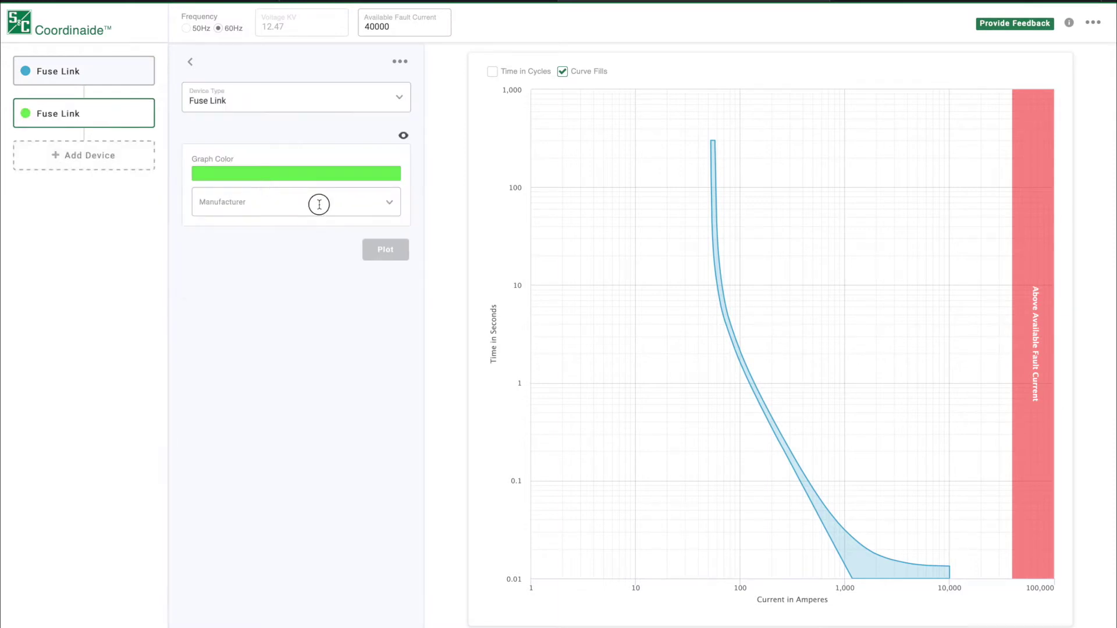
click(291, 370)
click(387, 238)
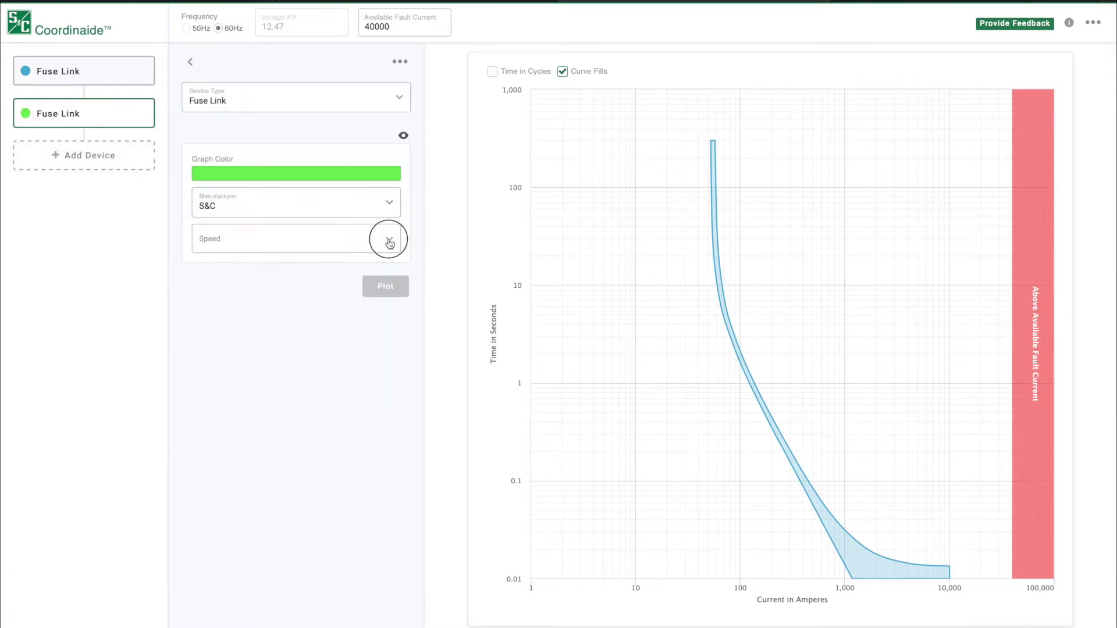
click(324, 343)
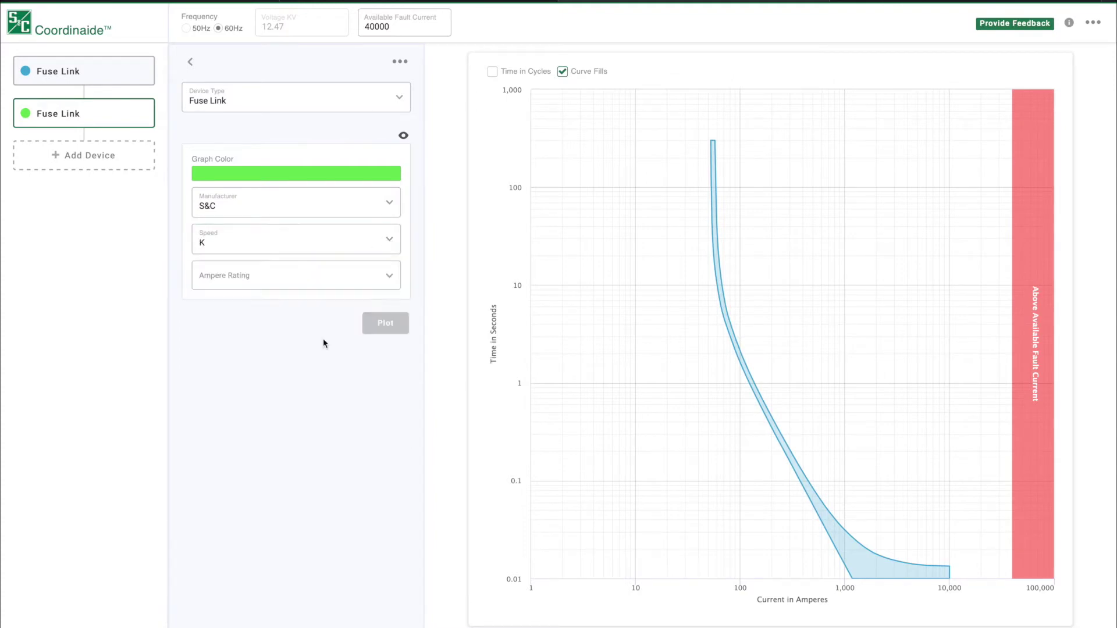
click(373, 275)
scroll(287, 395, down, 3)
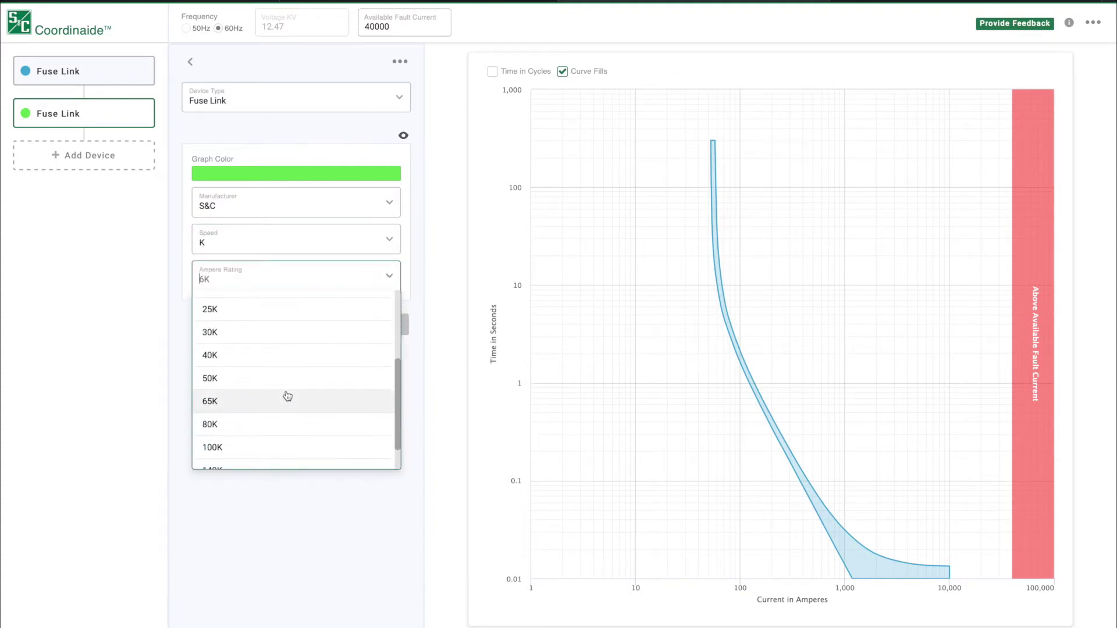
click(287, 395)
click(380, 371)
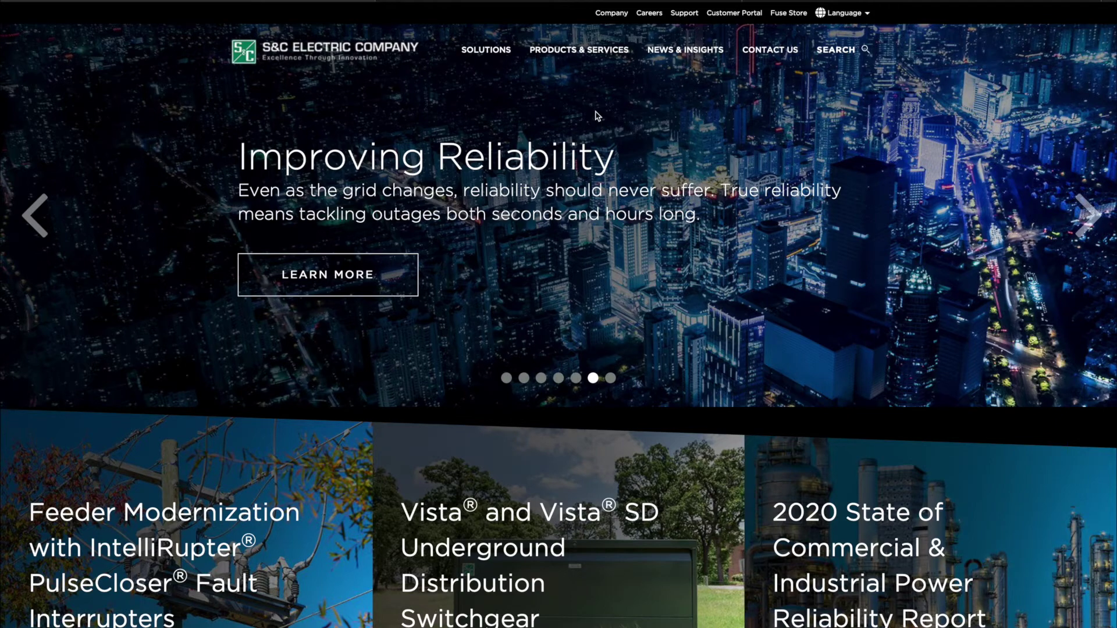
Open the Coordinaide tool from the S&C website's Support page and accept its terms and conditions
click(686, 13)
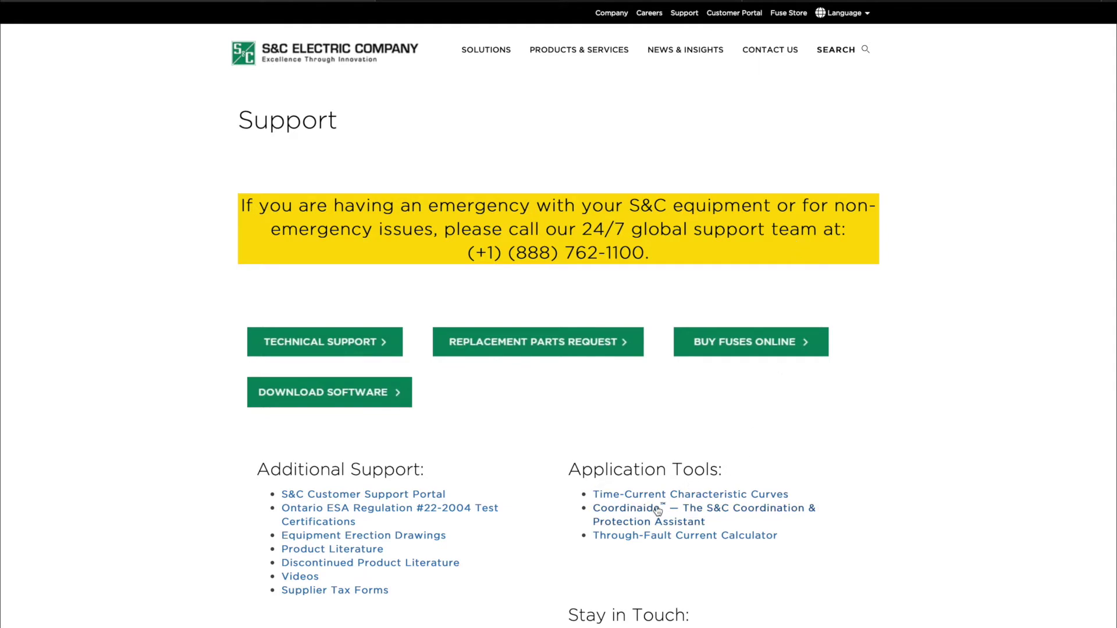
click(658, 511)
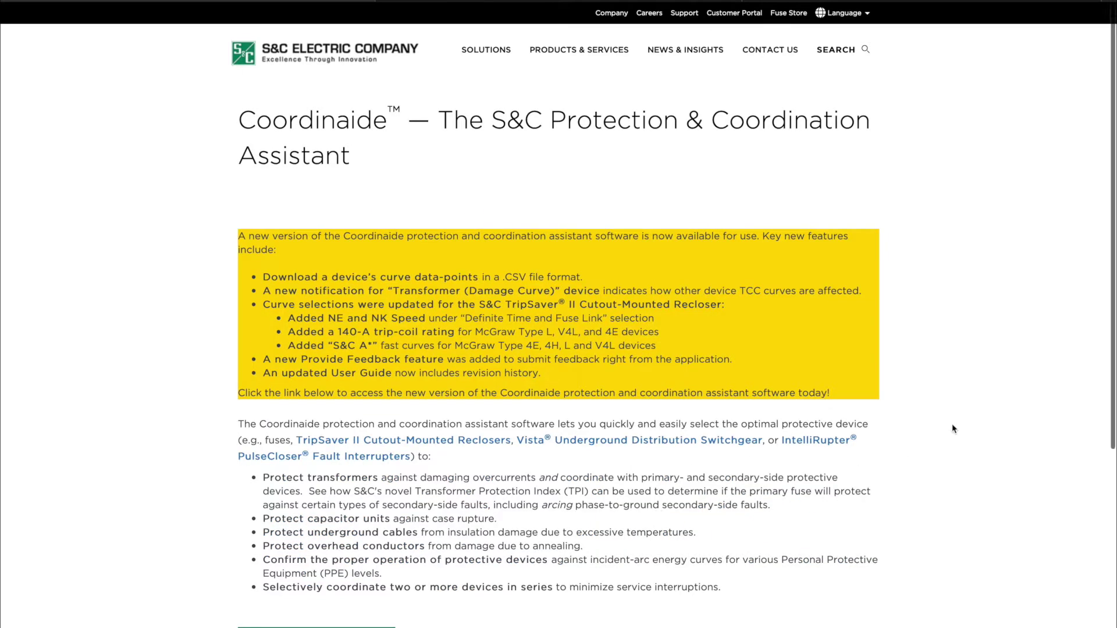
scroll(952, 429, down, 3)
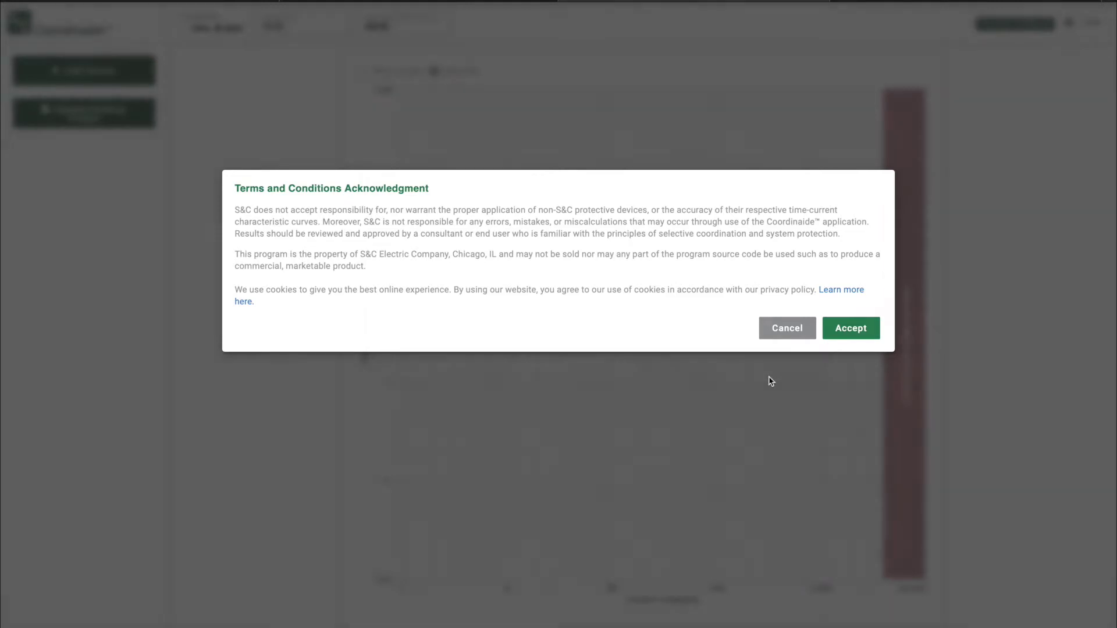
click(856, 329)
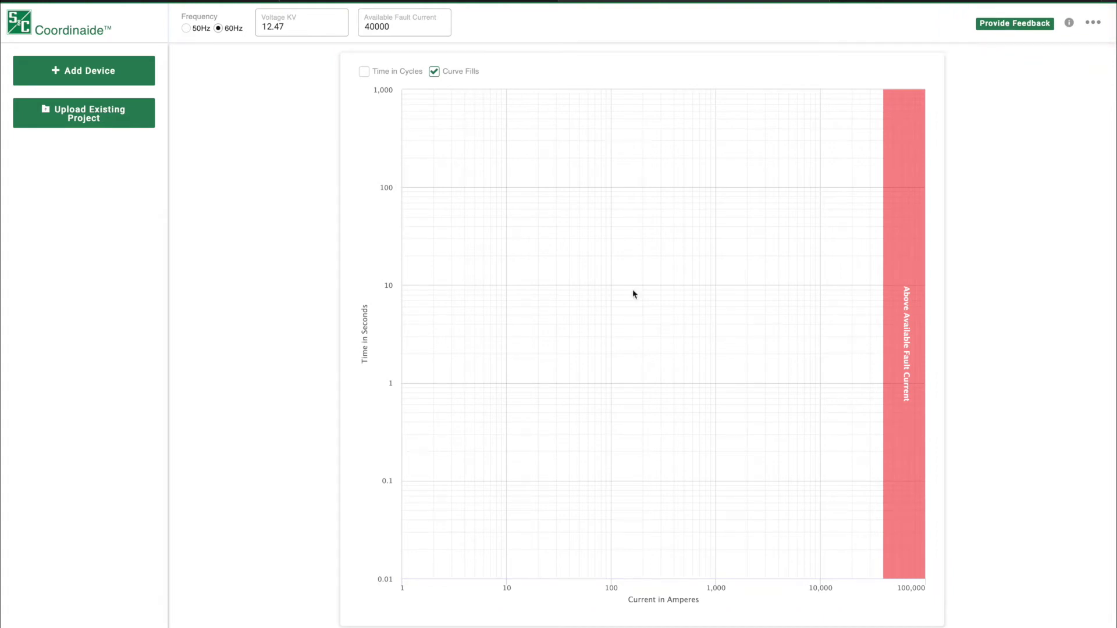
Add the first device to the empty project as a Fuse Link
click(307, 25)
click(417, 28)
click(94, 73)
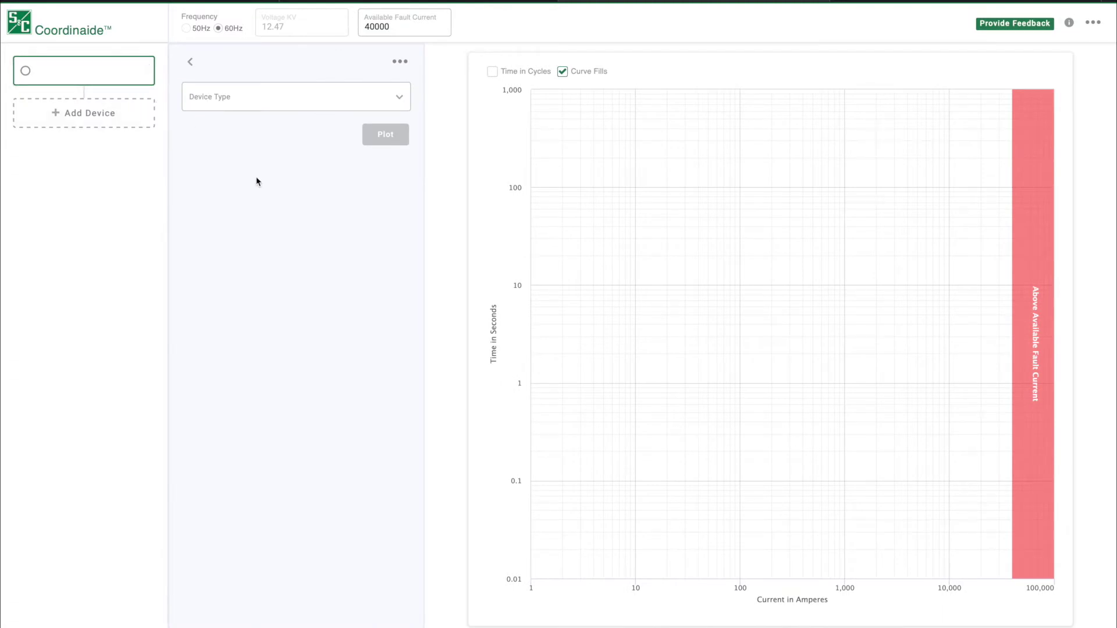
click(398, 95)
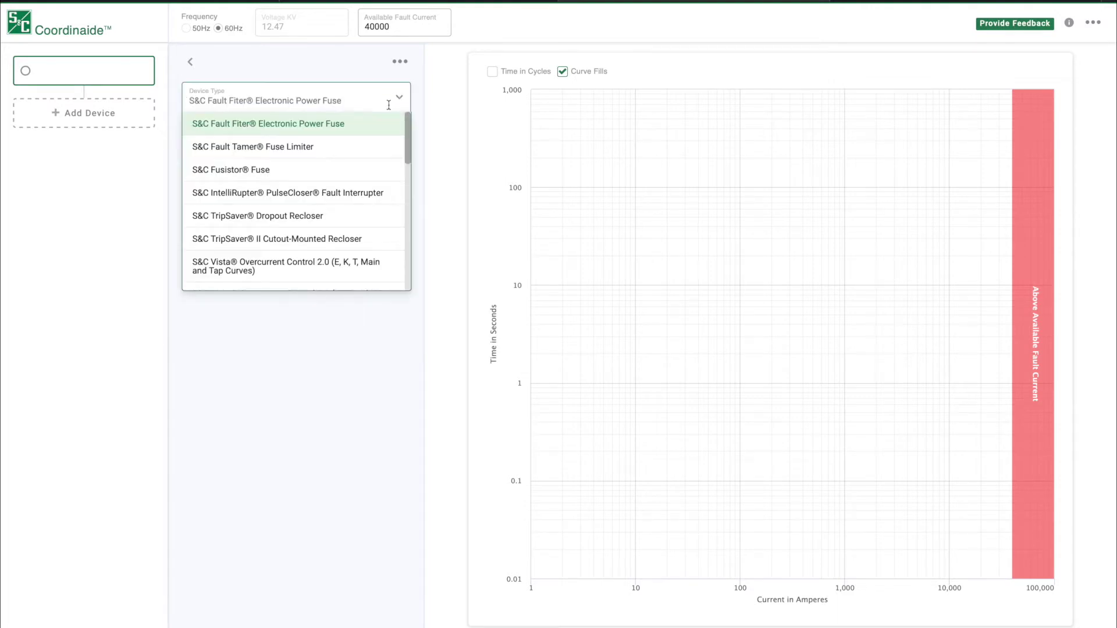
scroll(344, 167, down, 4)
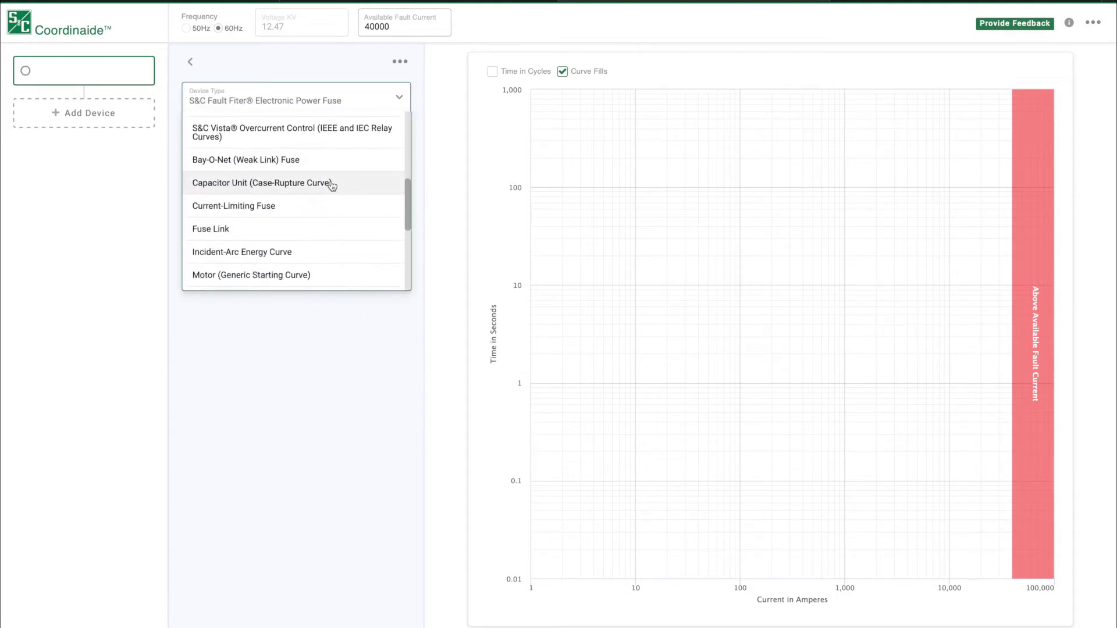
click(307, 232)
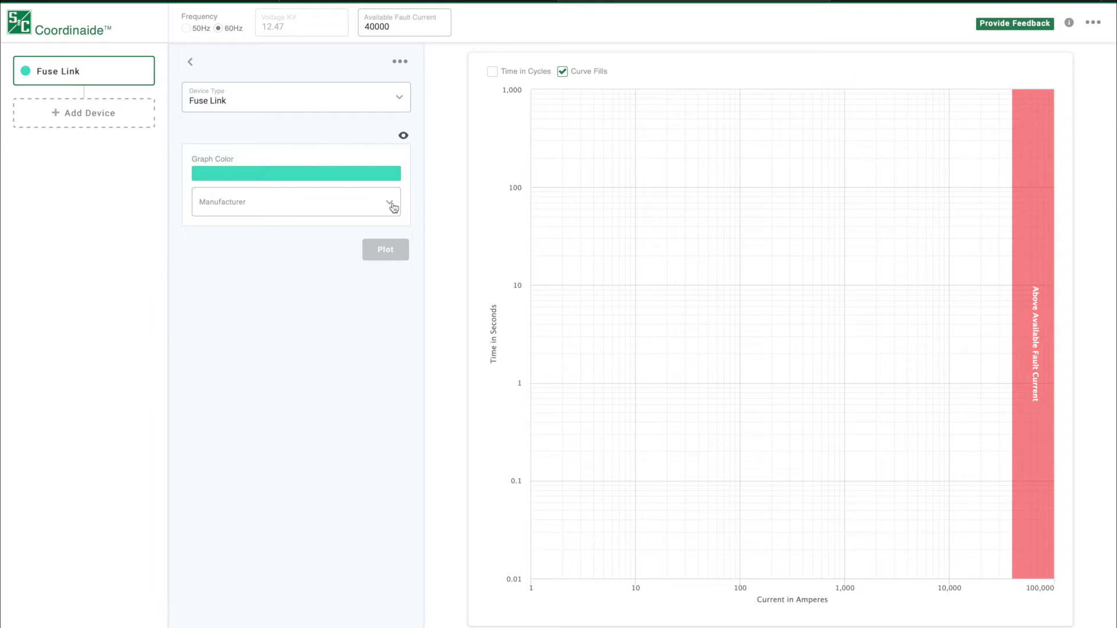
Shift the fuse link's graph color to a slightly greener hue
click(391, 178)
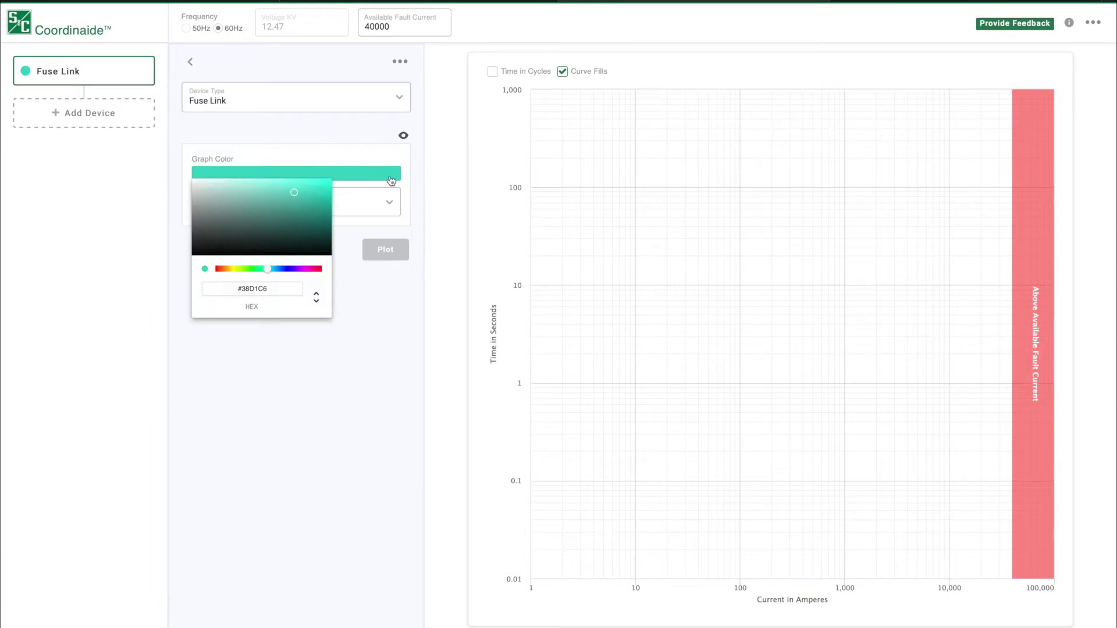
mouse_move(269, 269)
mouse_down()
mouse_move(242, 268)
mouse_move(282, 267)
mouse_move(265, 269)
mouse_up()
click(359, 294)
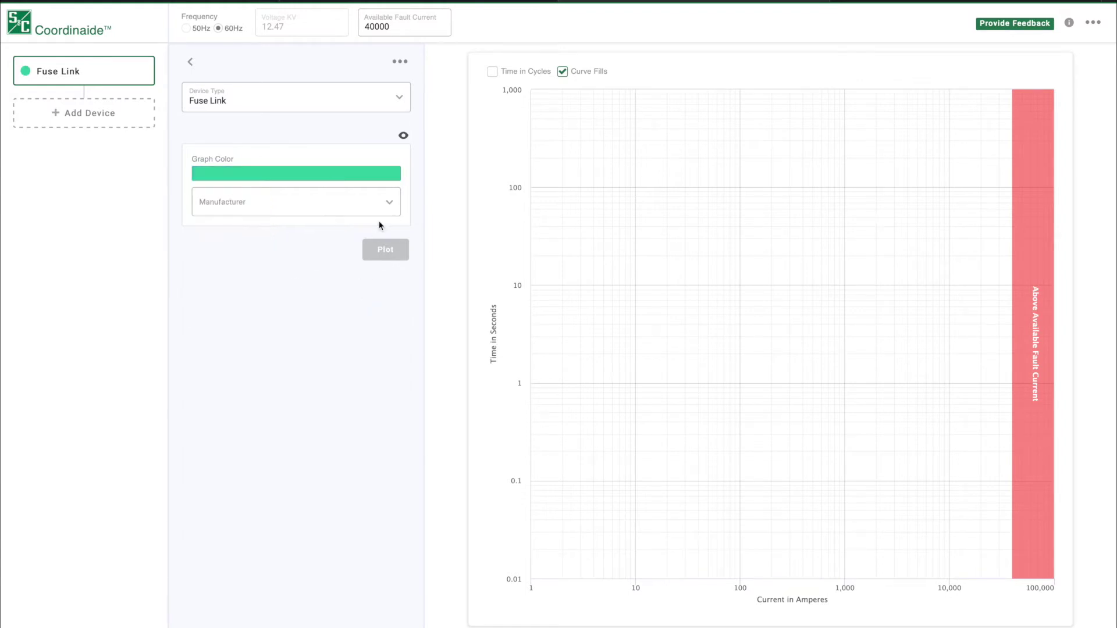
Specify the fuse link as manufacturer S&C, speed K and ampere rating 25K, and plot its curve
click(388, 204)
click(299, 372)
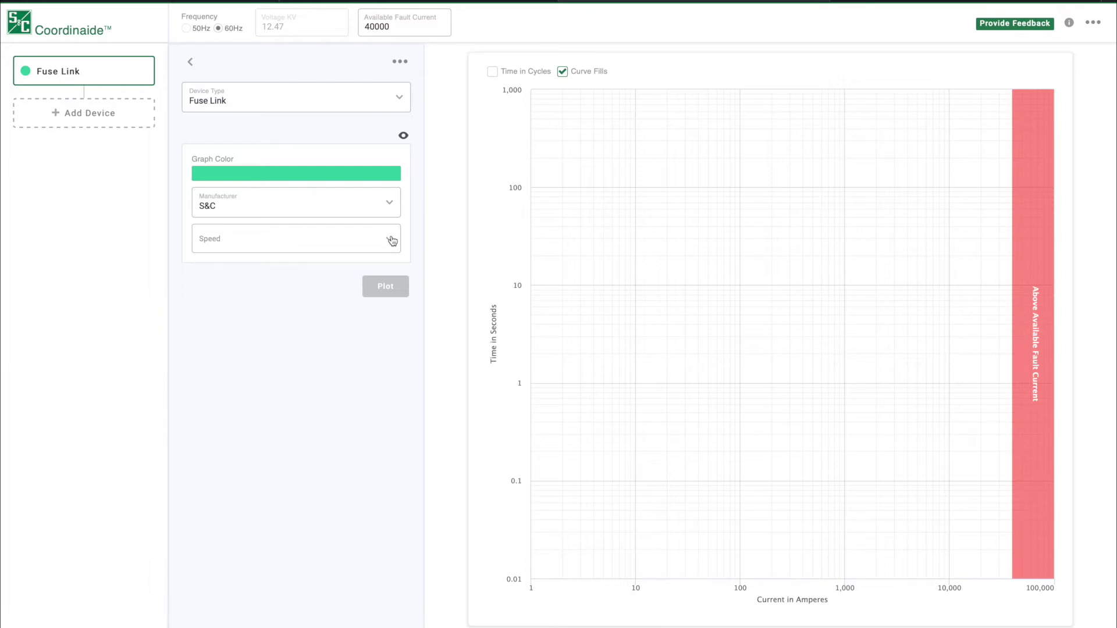
click(392, 240)
click(341, 340)
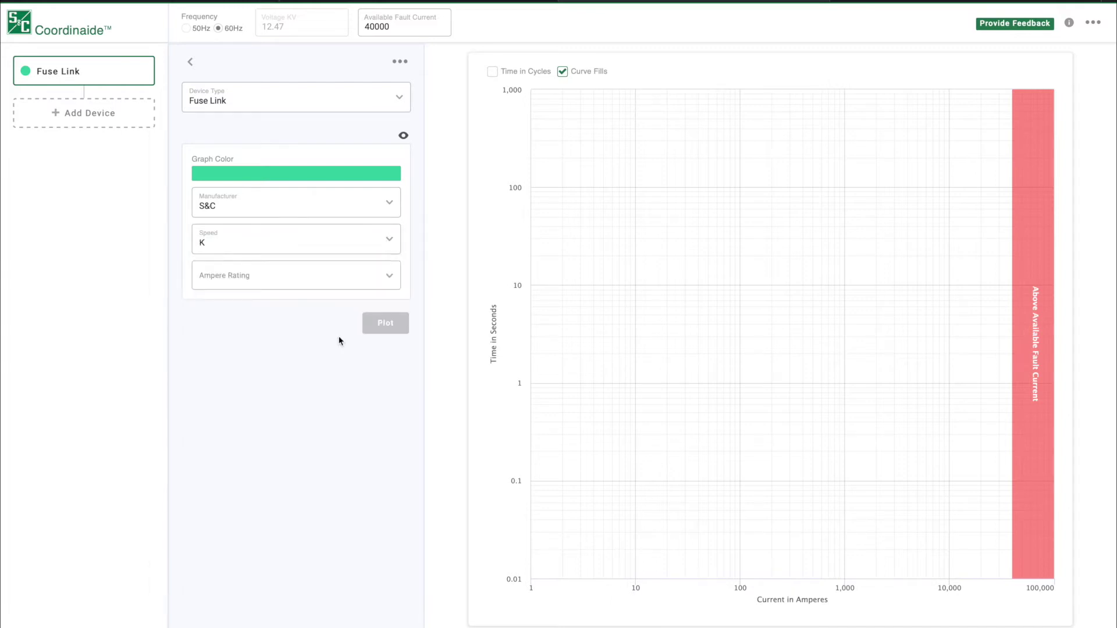
click(390, 277)
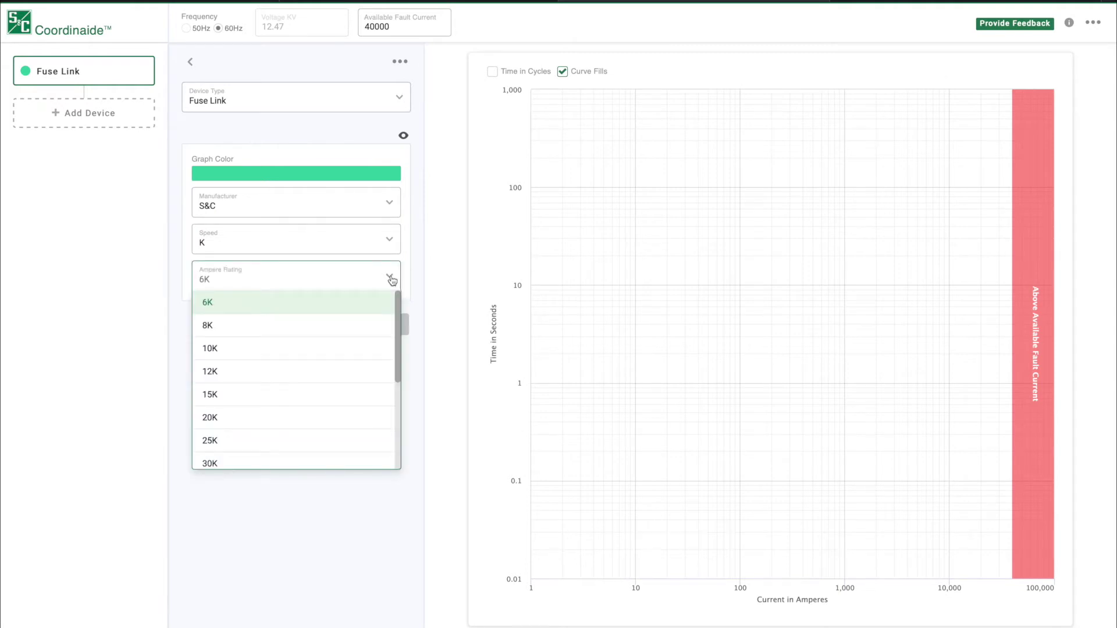
click(275, 441)
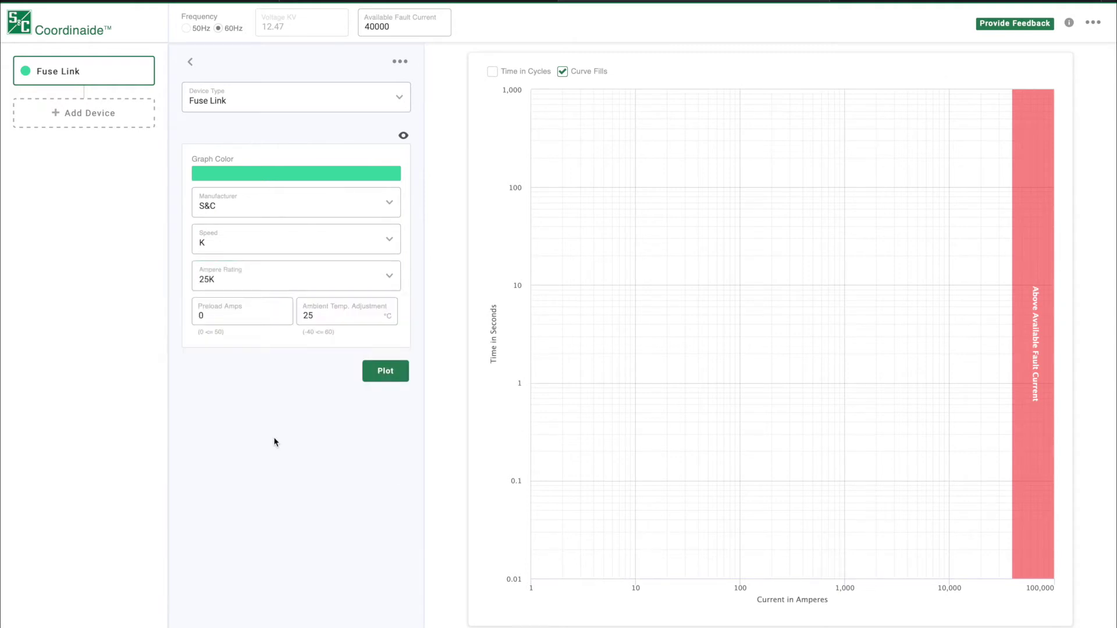
click(233, 317)
click(330, 315)
click(386, 376)
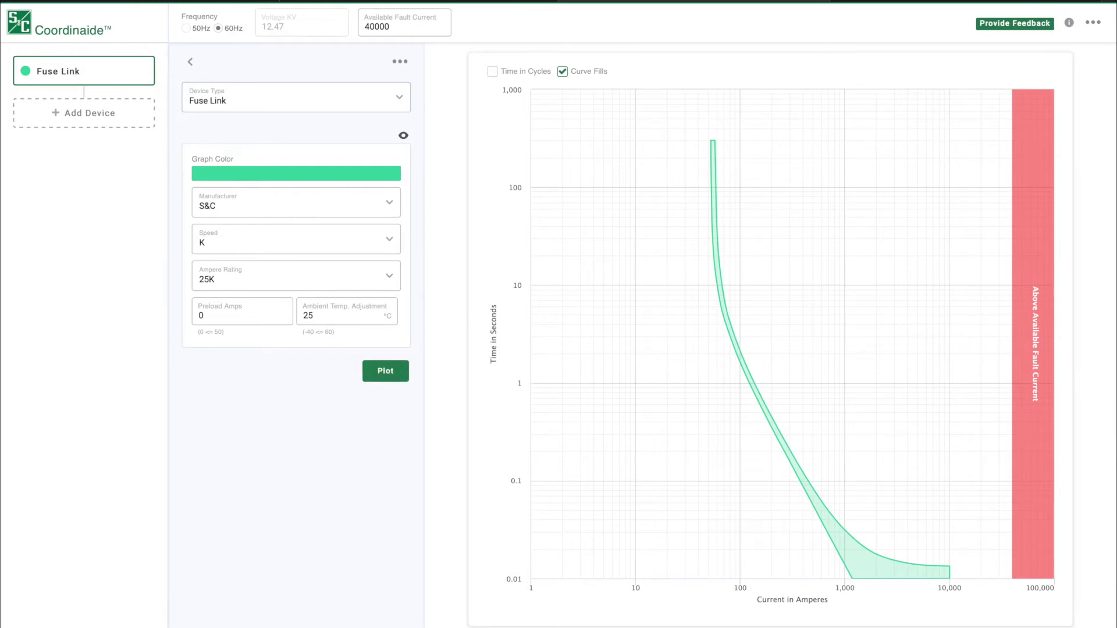
Leave the browser's full-screen view and return to full screen
key(ctrl+super+f)
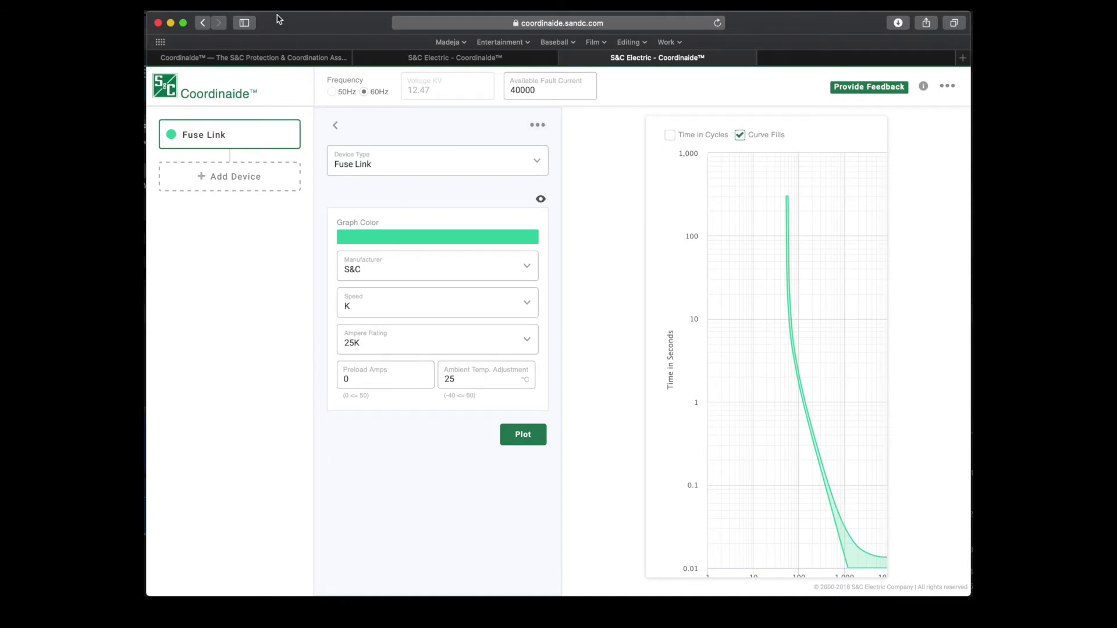
click(183, 24)
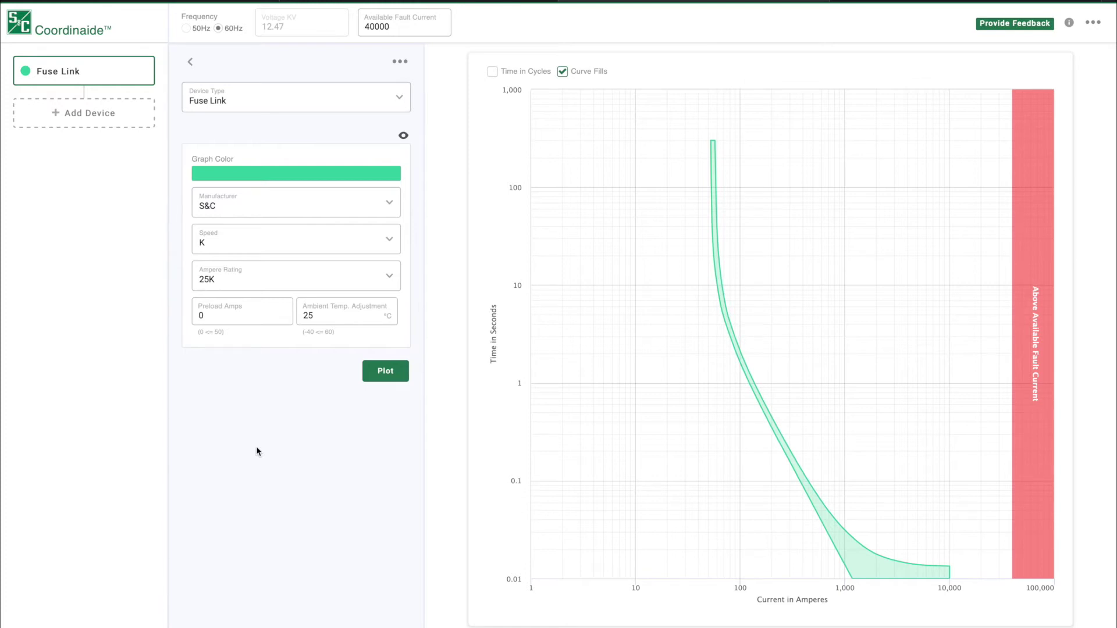
Switch the chart to time in cycles without curve fills, and restore both display options
click(493, 72)
click(563, 72)
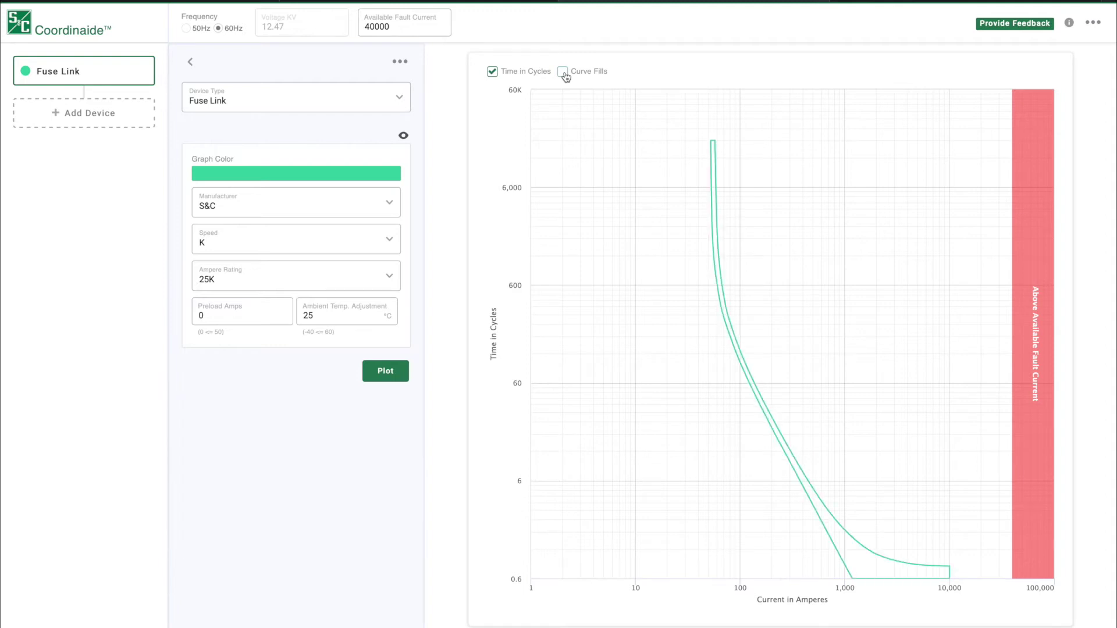
click(563, 72)
click(493, 72)
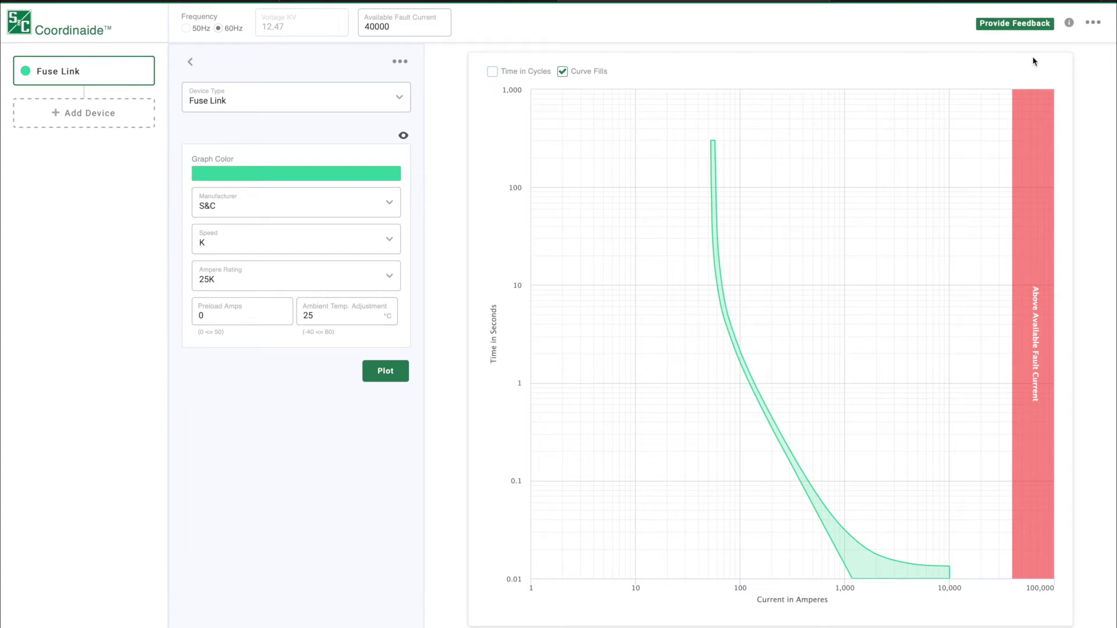
View the available options for downloading, uploading and deleting the project
click(1092, 23)
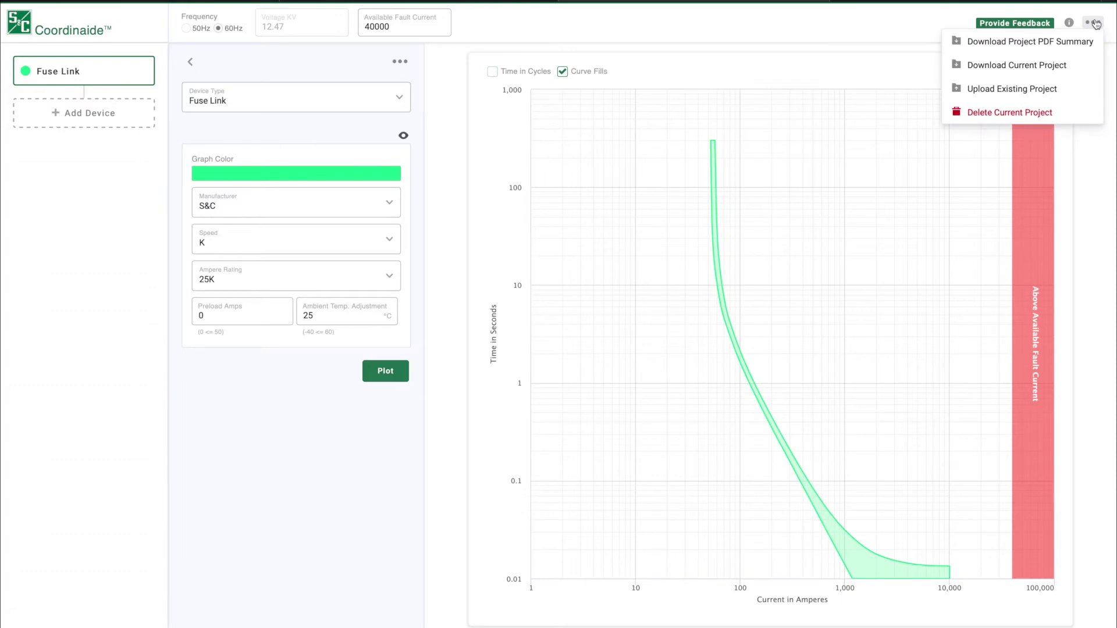
click(1045, 68)
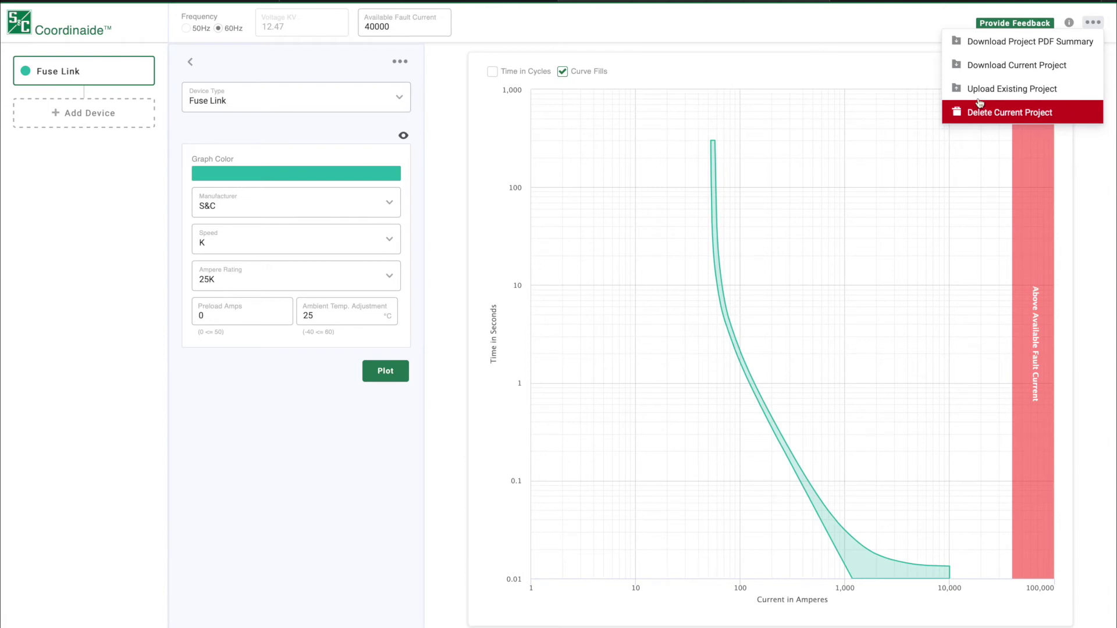
click(874, 72)
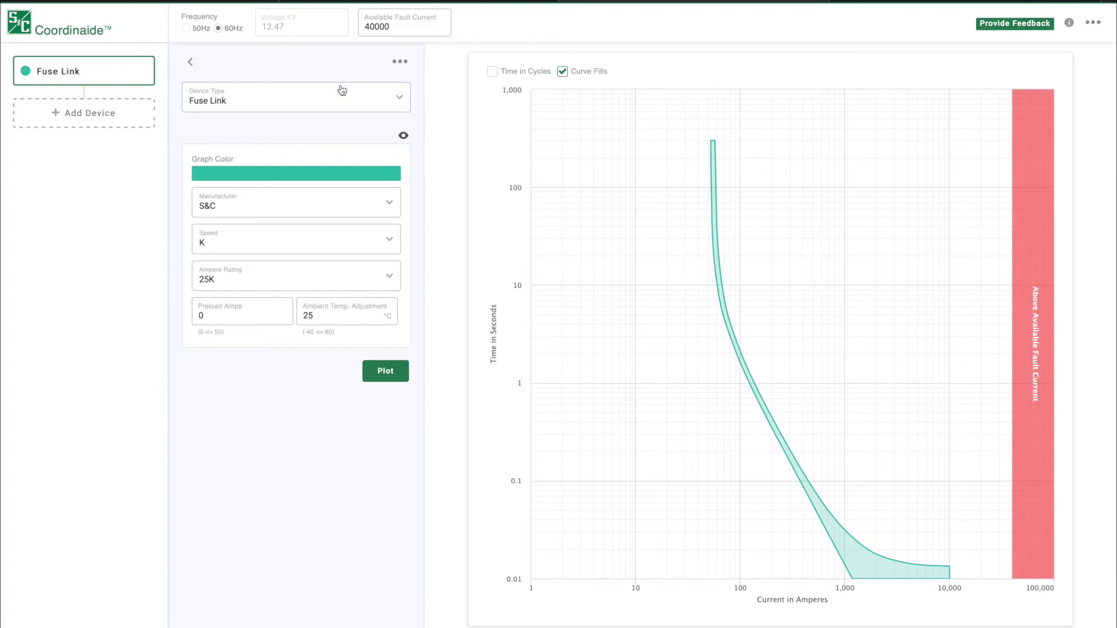
Add a second device to the project with Fuse Link as its device type
click(101, 118)
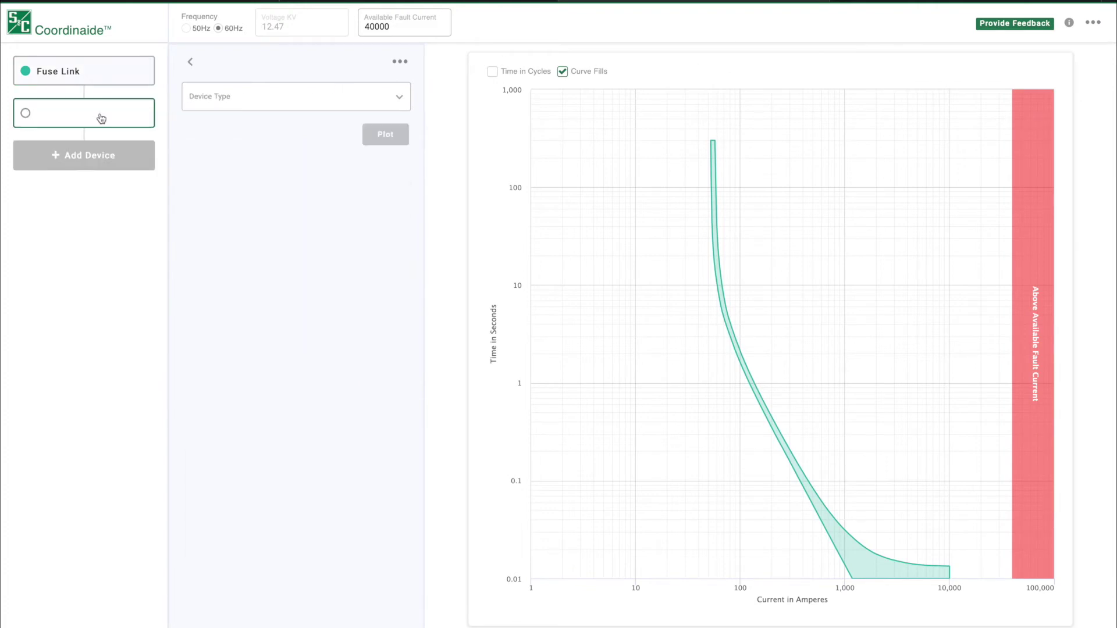
click(387, 99)
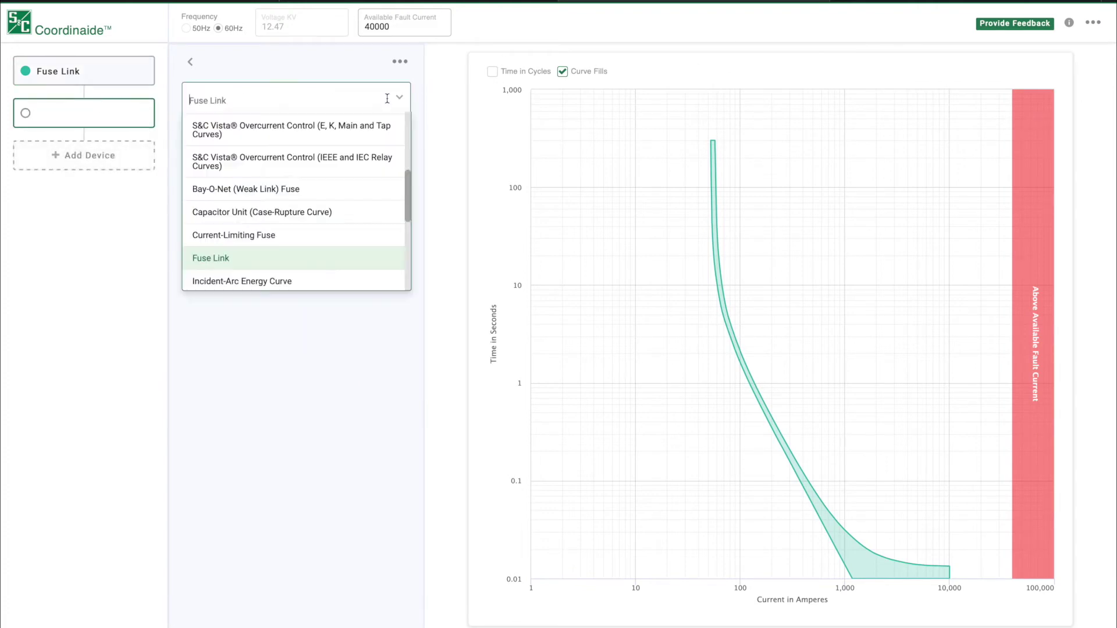
scroll(302, 204, down, 1)
click(302, 198)
Specify the second fuse link as manufacturer S&C, speed K and ampere rating 30K, and plot its curve
click(376, 201)
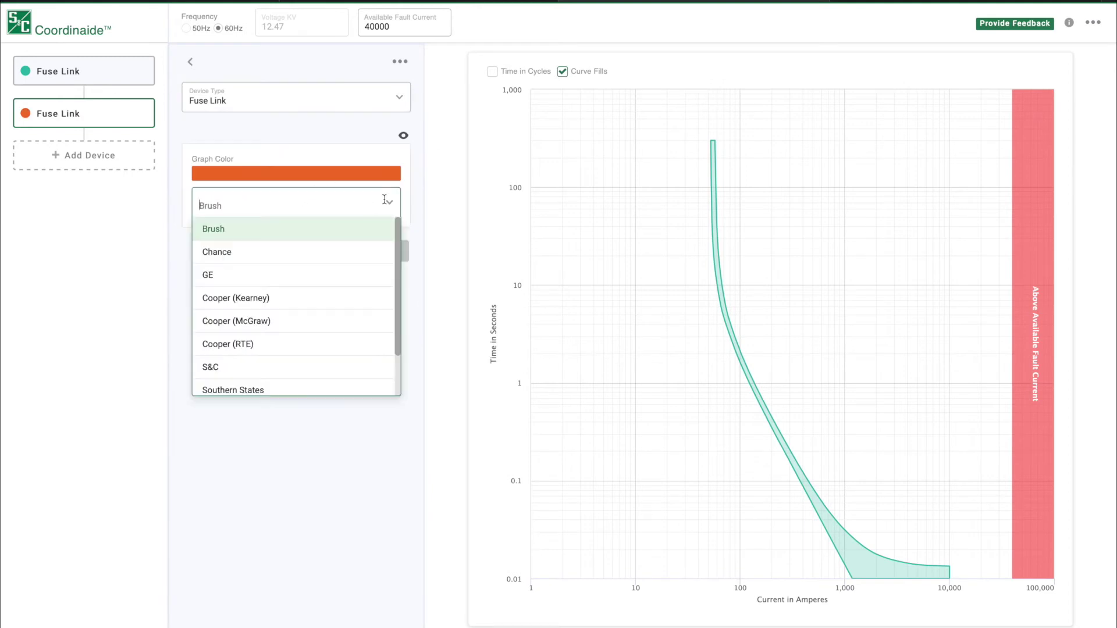
click(271, 371)
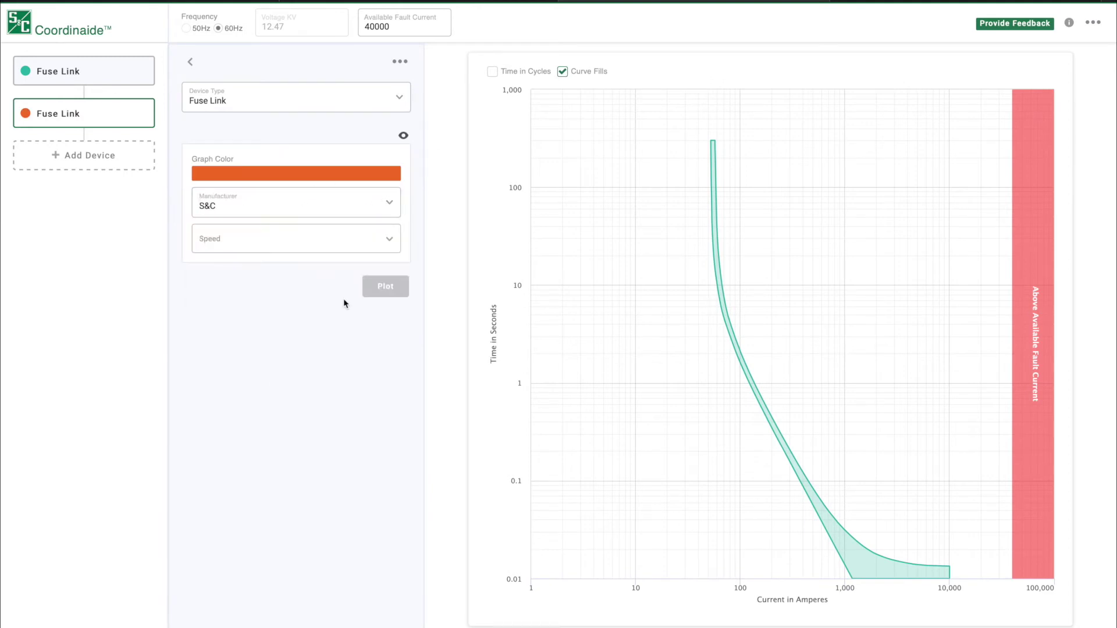
click(390, 239)
click(325, 333)
click(381, 279)
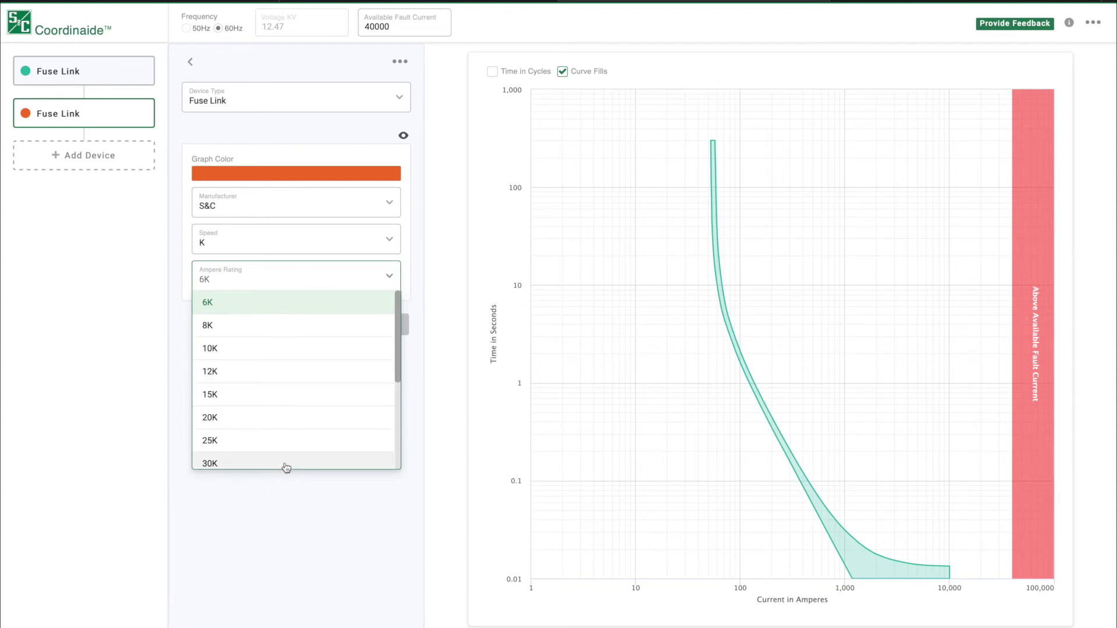
click(284, 463)
click(384, 374)
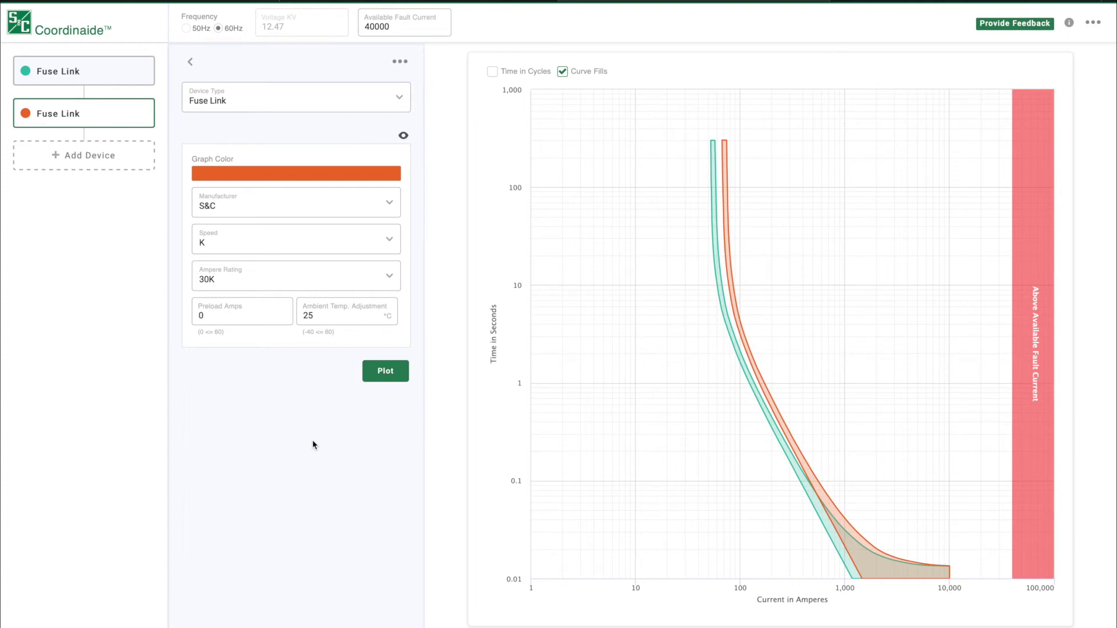
Zoom the chart in on the upper ends of both fuse link curves and restore the full chart range
drag(678, 118, 757, 233)
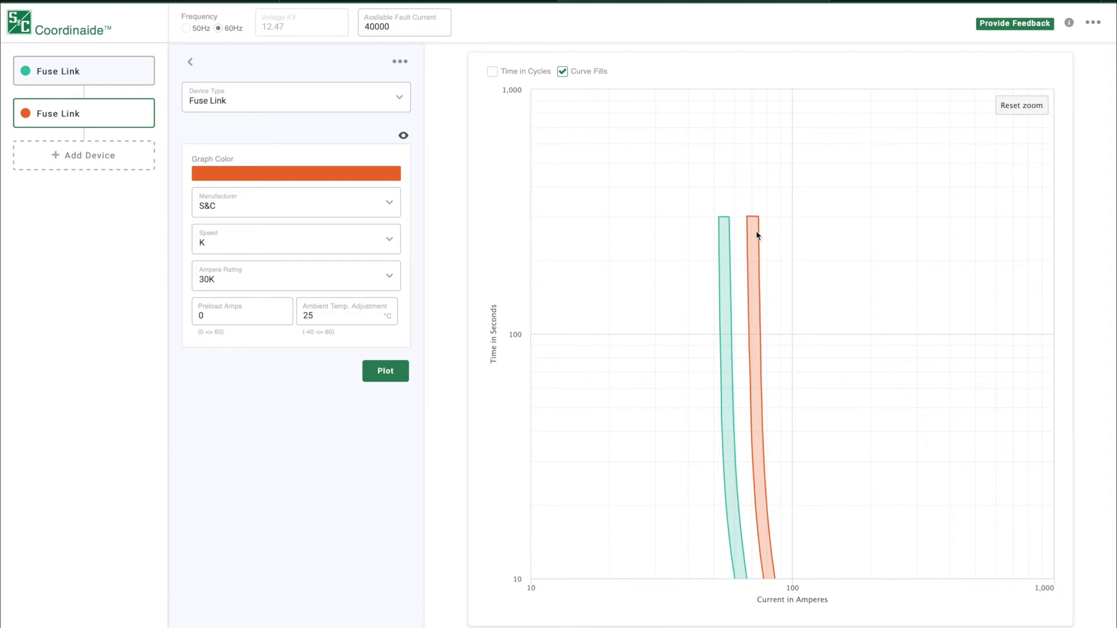
click(1022, 105)
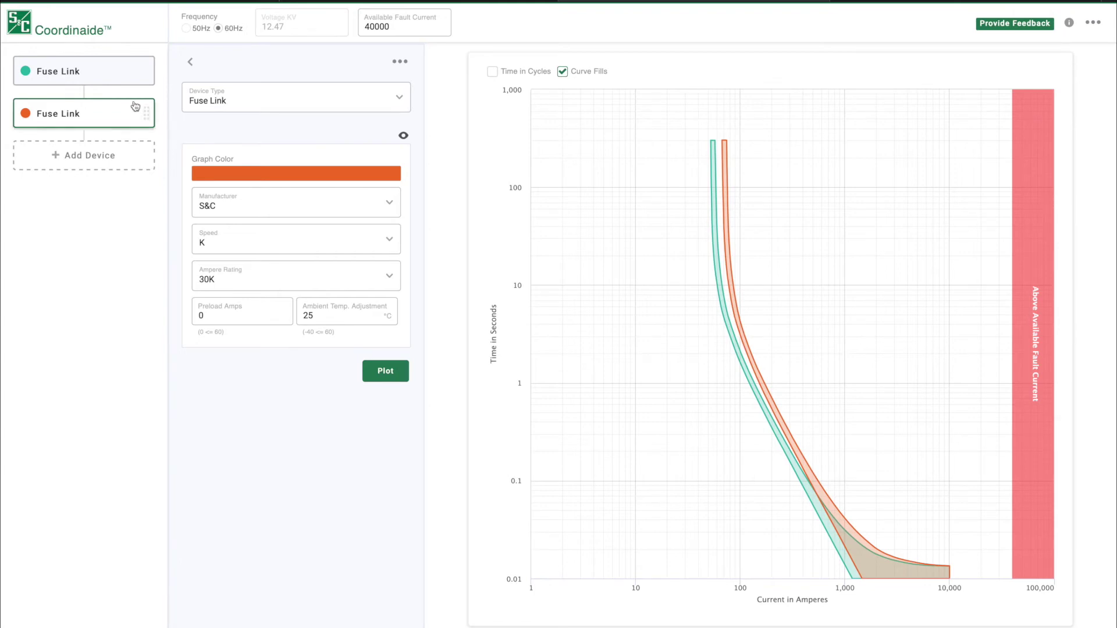
Delete the second fuse link, rated 30K, from the project
click(408, 61)
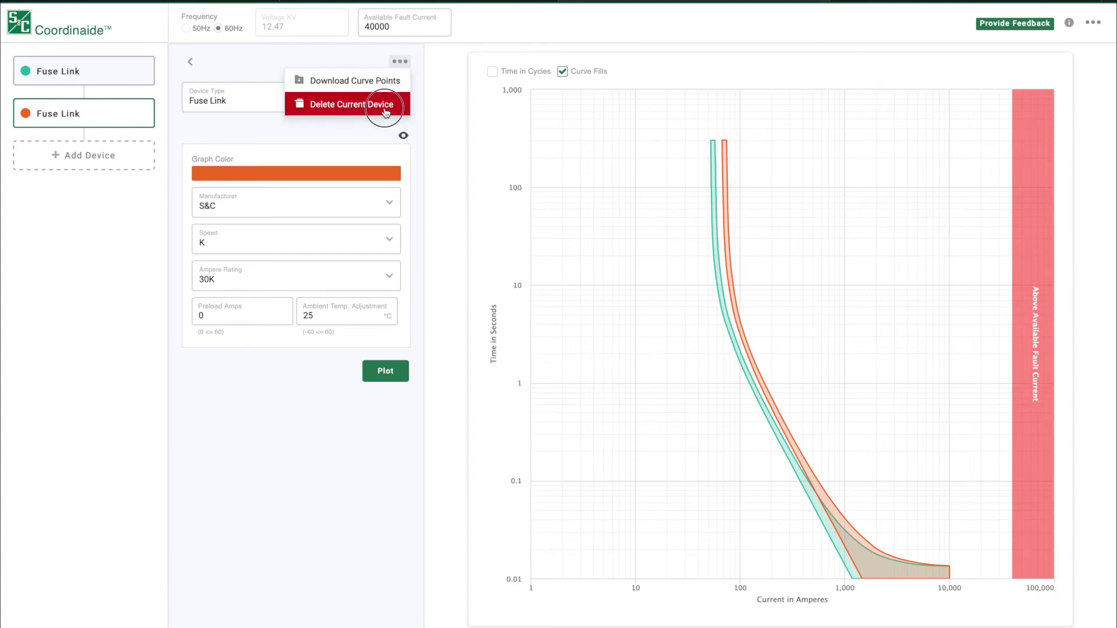
click(386, 113)
click(735, 284)
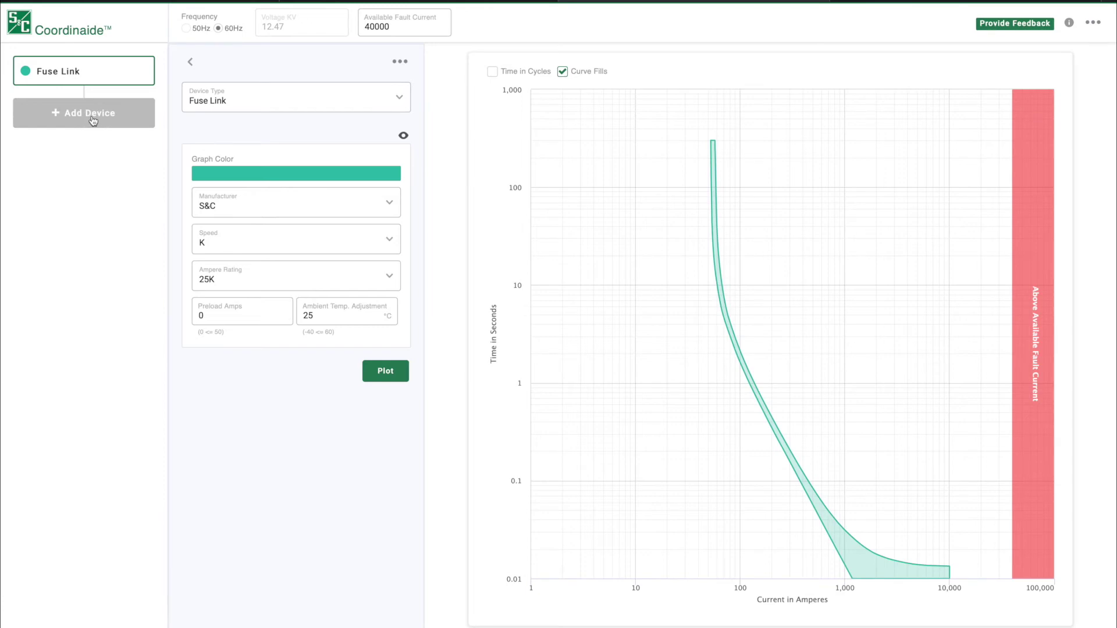
Add a device below the fuse link with Transformer (Damage Curve) as its device type
click(90, 114)
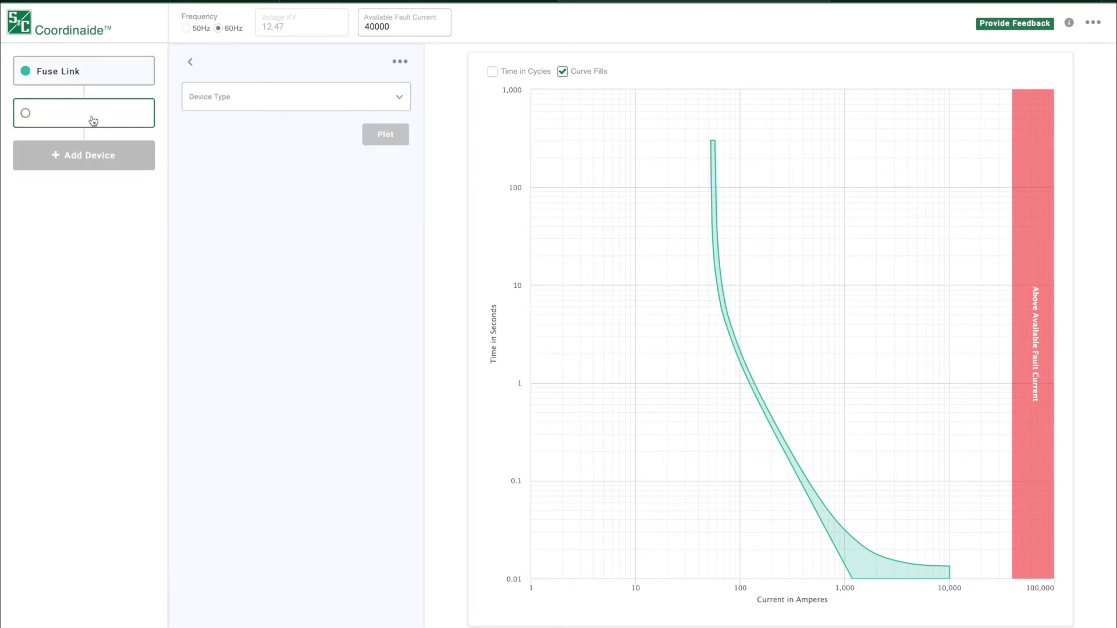
click(361, 96)
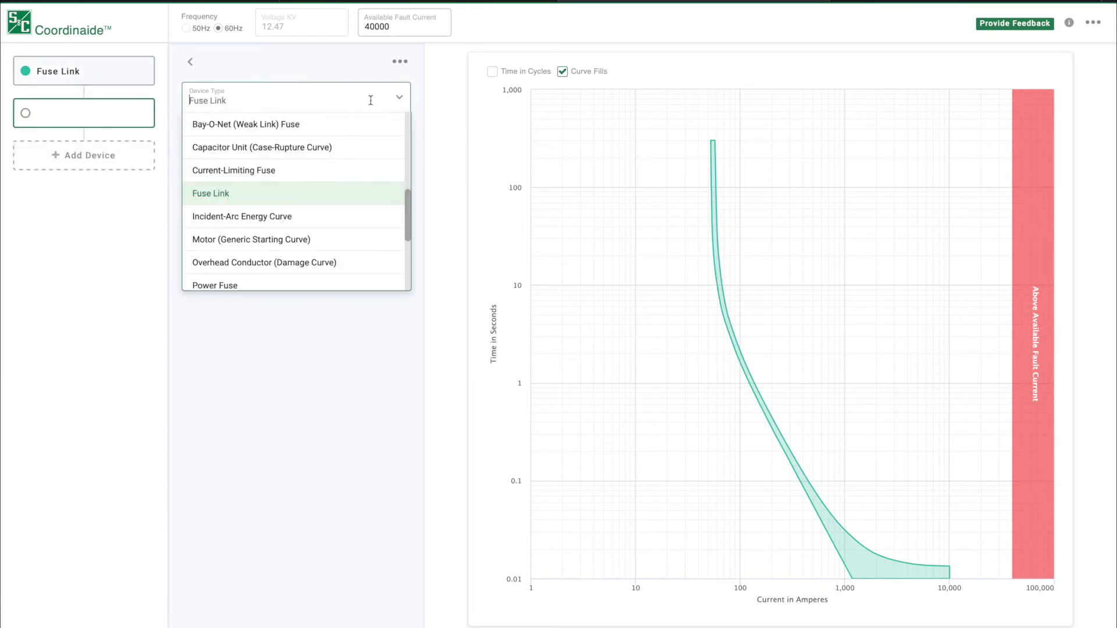
scroll(305, 193, down, 3)
scroll(307, 194, down, 2)
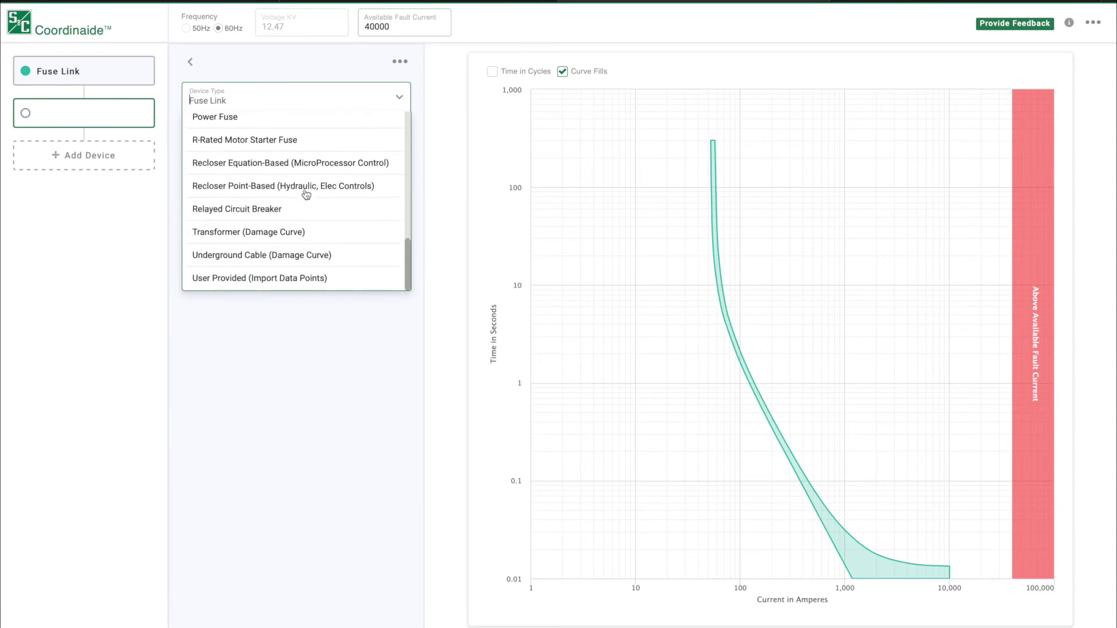
click(294, 234)
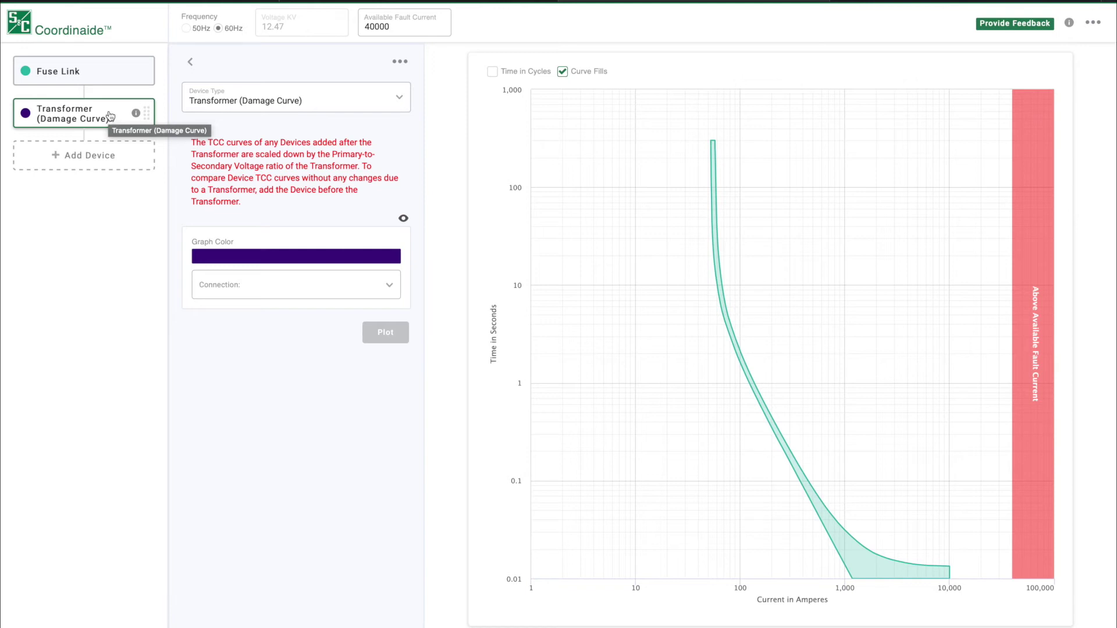
mouse_move(147, 115)
mouse_down()
mouse_move(150, 55)
mouse_move(153, 135)
mouse_up()
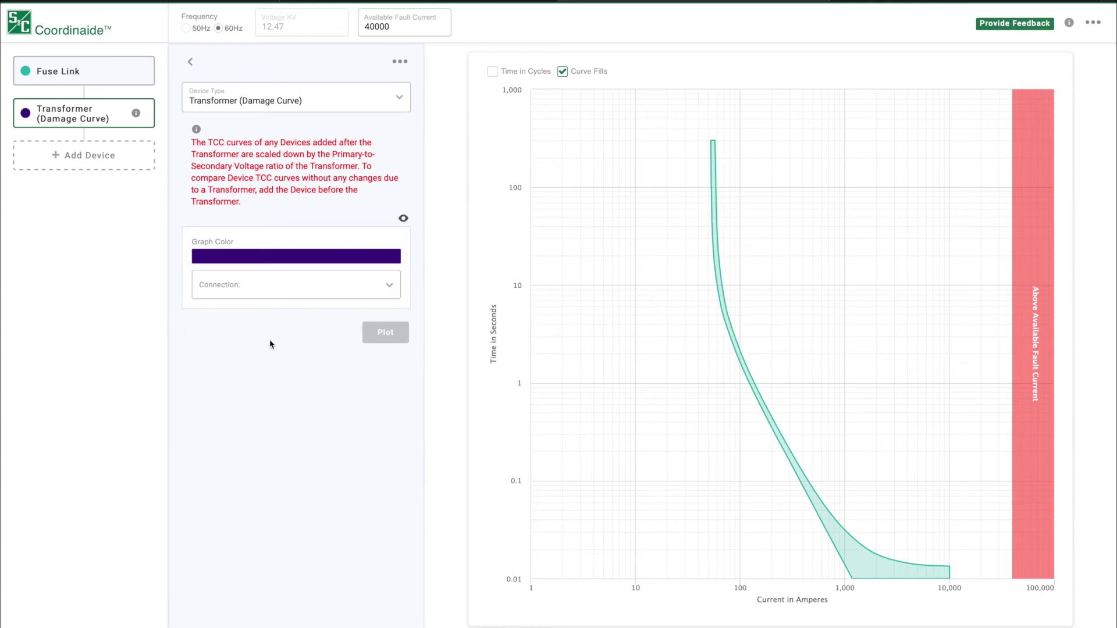
Set the transformer's connection to Grd.Y-Grd.Y and its 3-phase rating to 500 kVA, and plot its damage curve
click(386, 285)
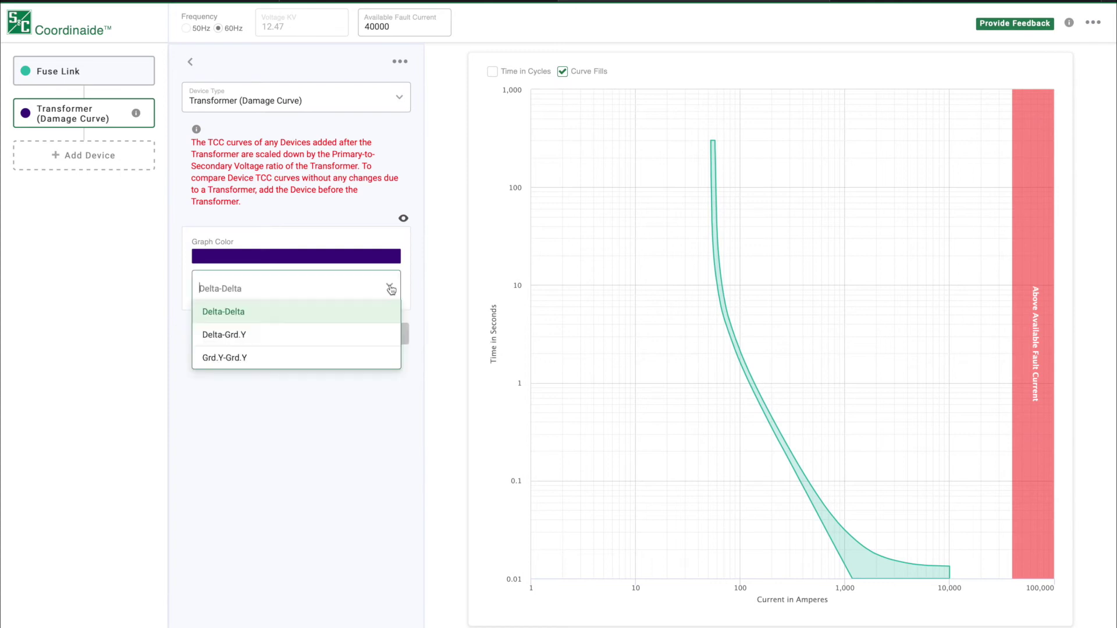
click(326, 357)
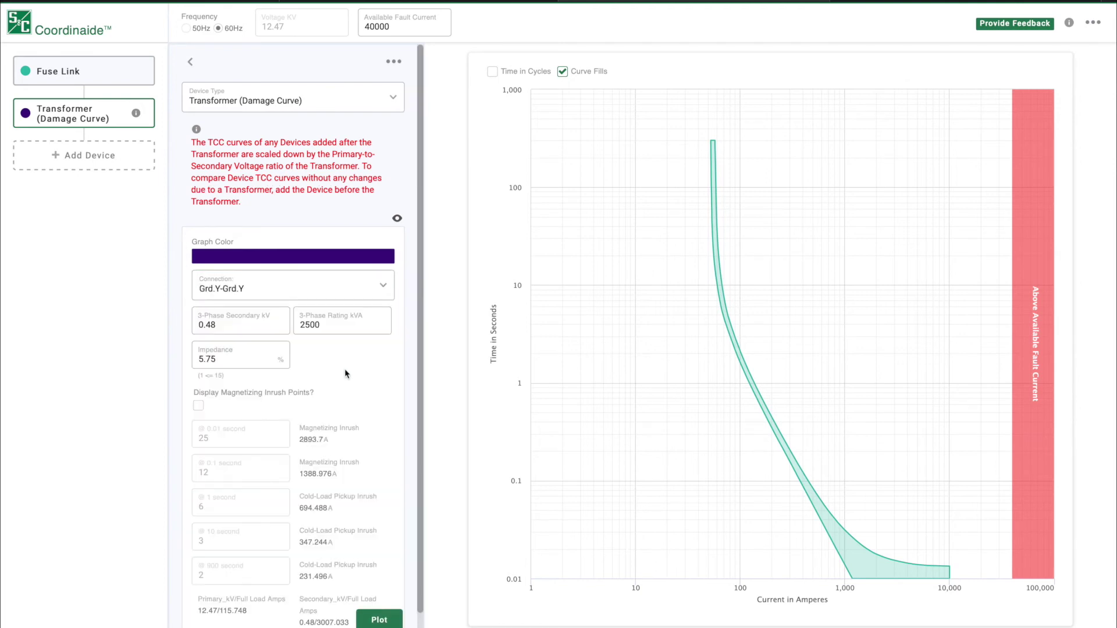
scroll(396, 390, down, 1)
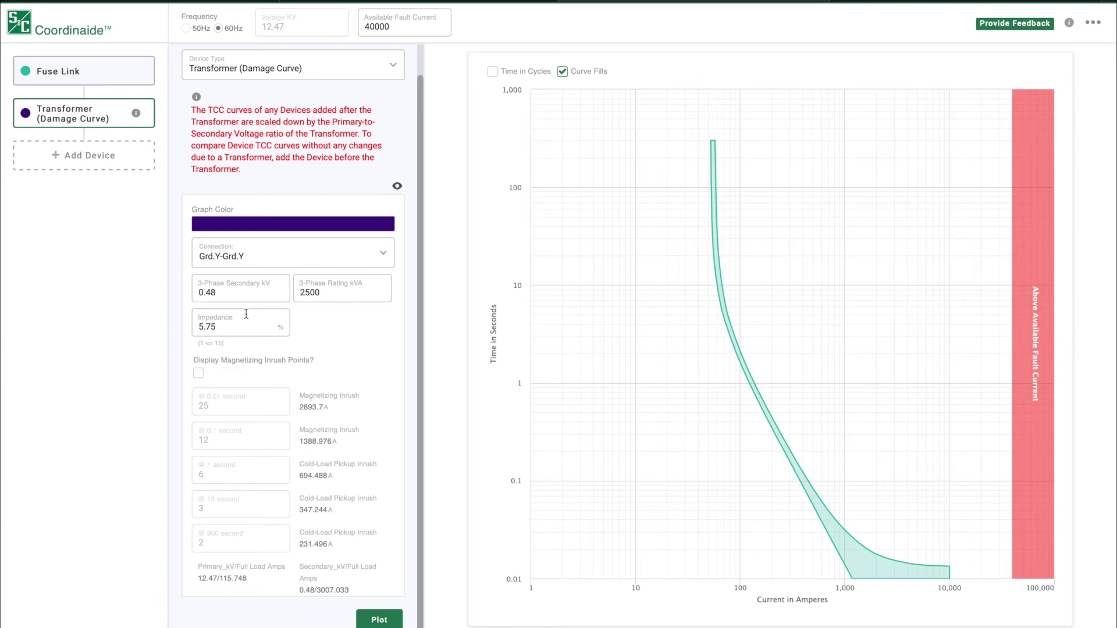
double_click(309, 292)
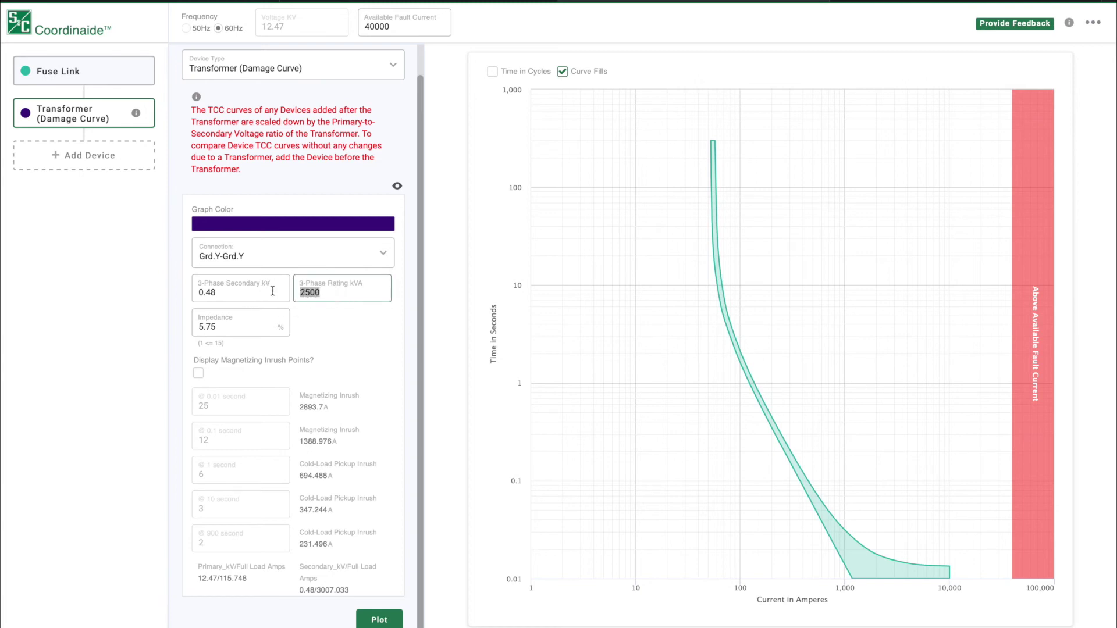
text(500)
click(356, 355)
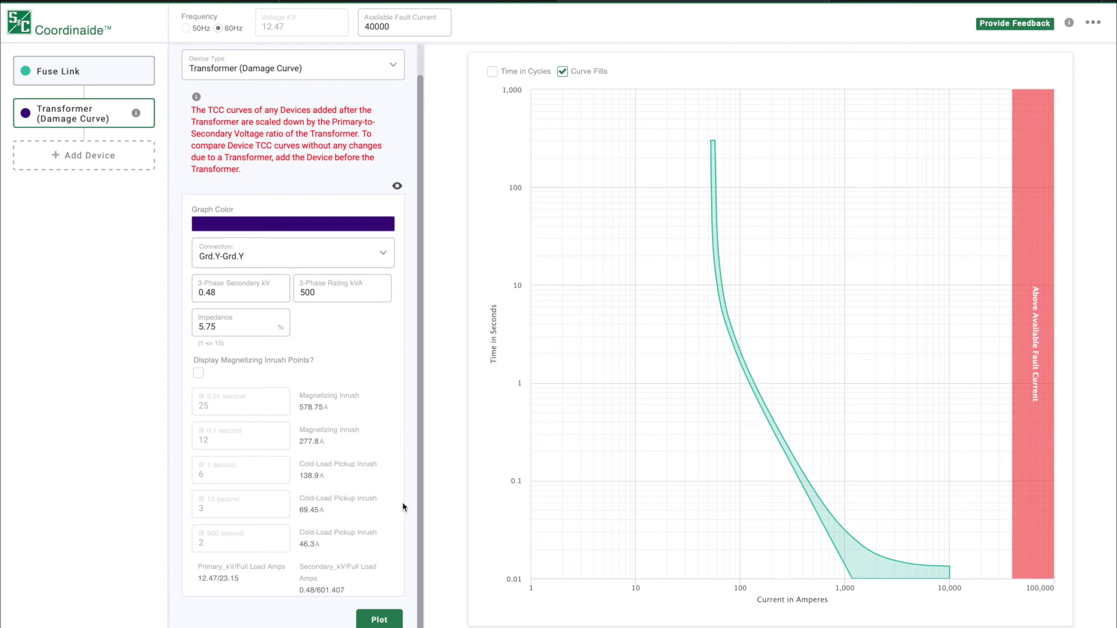
click(378, 620)
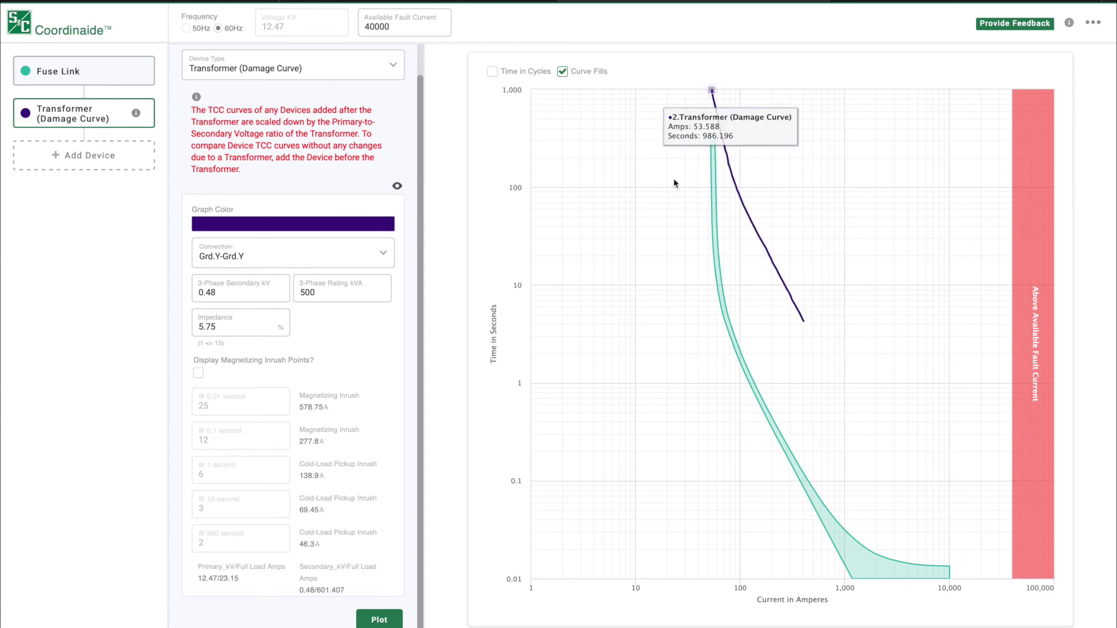
Enable the transformer's magnetizing inrush points and replot the chart to include them
click(199, 376)
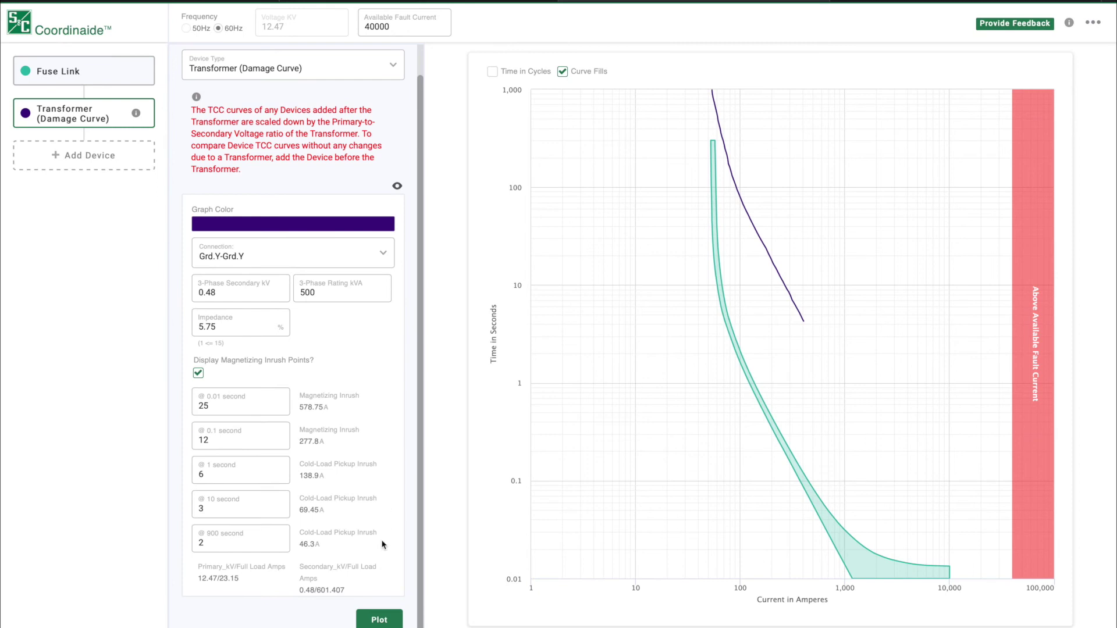
click(379, 620)
Plot the transformer with its 0.01 second inrush multiplier set to 50, and replot it with the multiplier restored to 25
drag(217, 405, 187, 407)
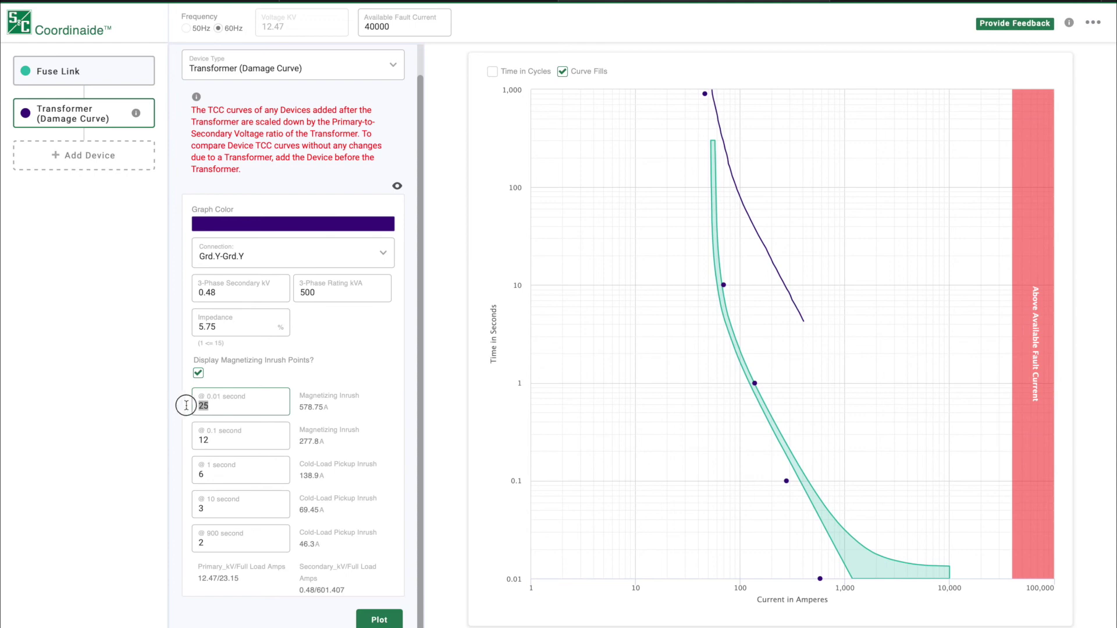
text(50)
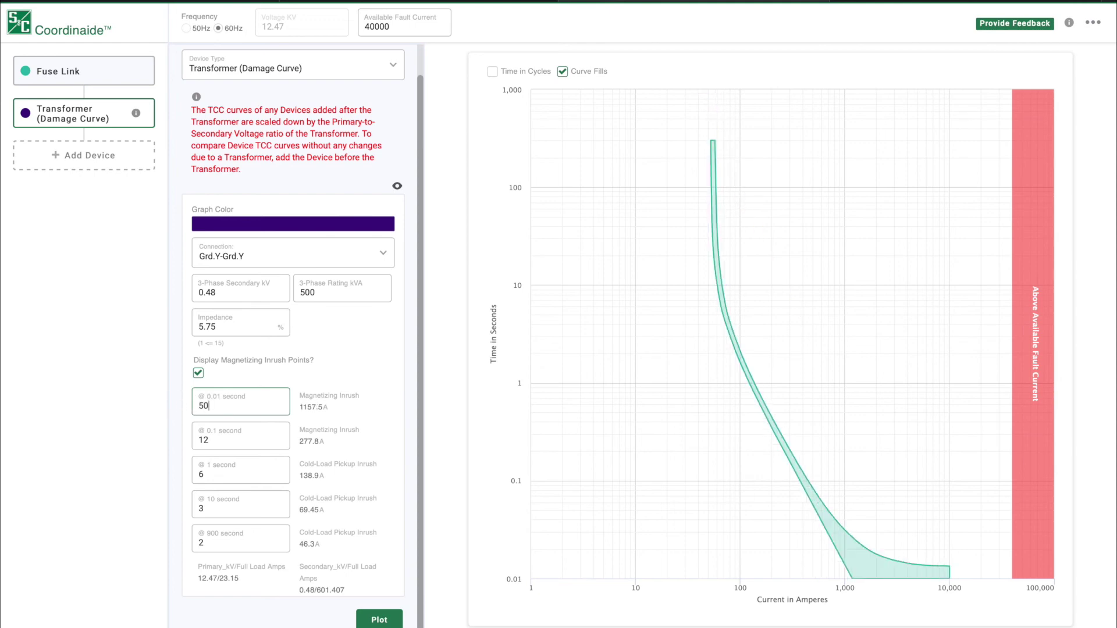
click(378, 620)
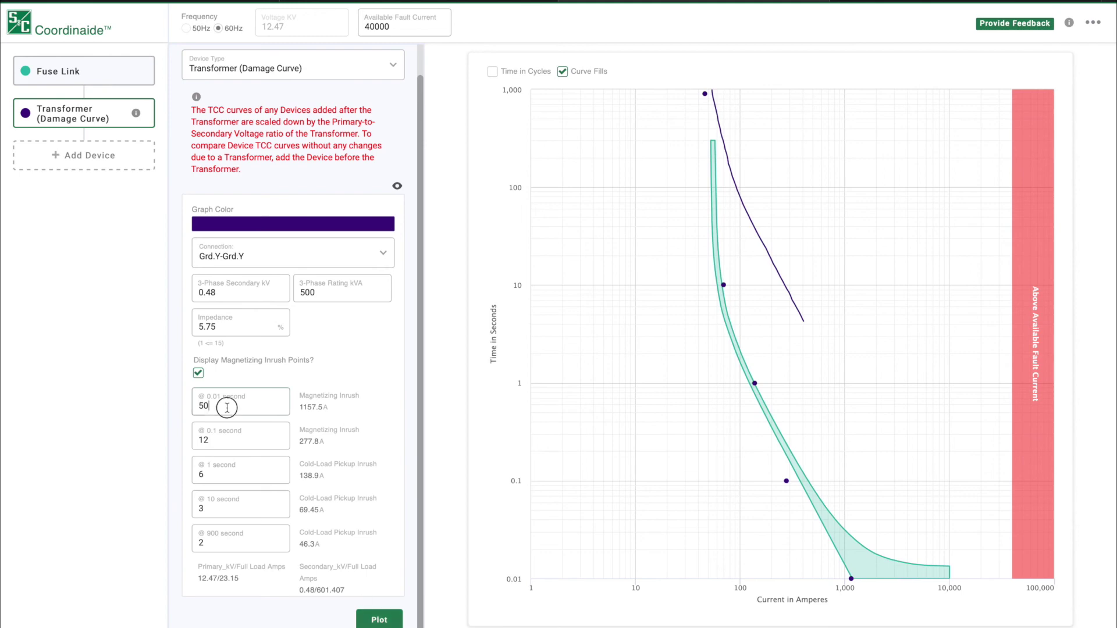
drag(227, 406, 177, 407)
text(25)
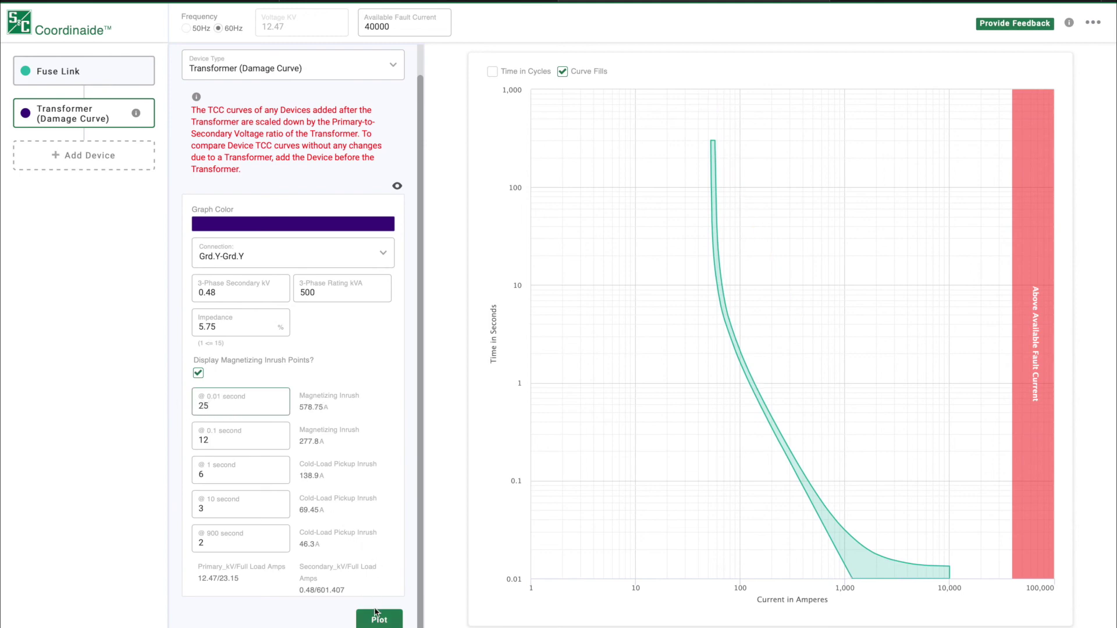
click(379, 620)
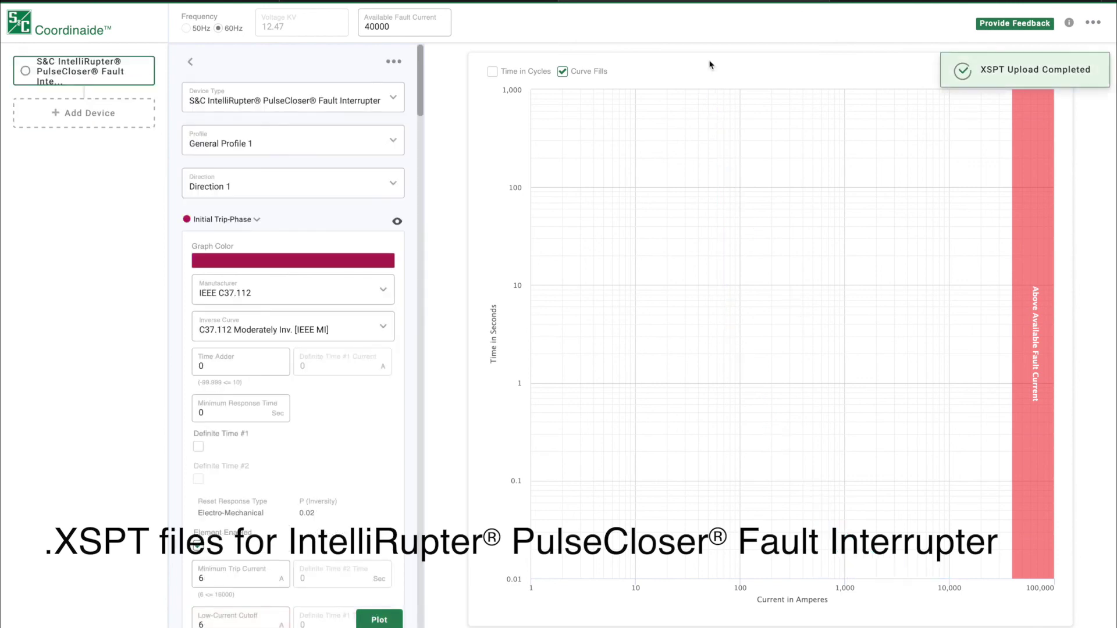
Plot the time-current curves of the uploaded S&C IntelliRupter PulseCloser Fault Interrupter settings
click(380, 621)
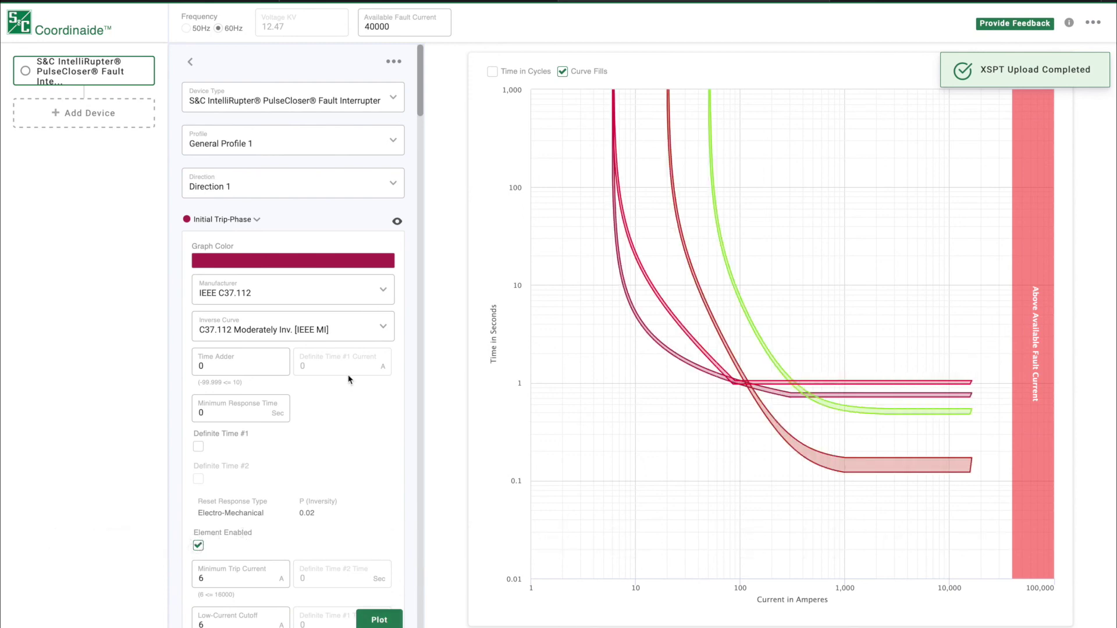
Examine the imported IntelliRupter settings for the initial trip, test and IFS elements
scroll(349, 379, down, 5)
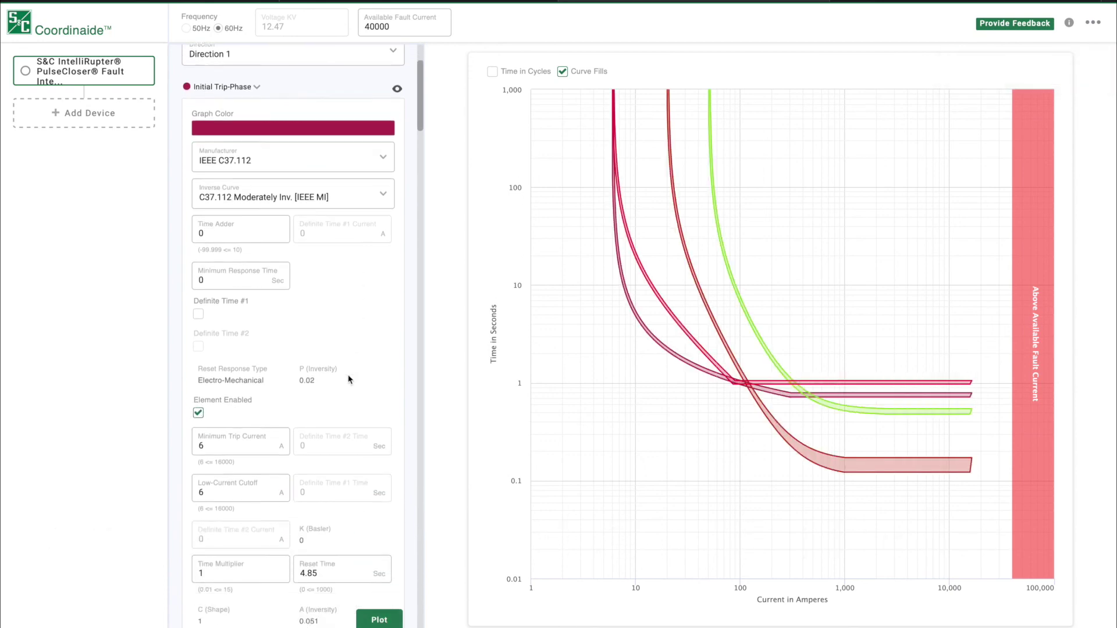
scroll(348, 380, down, 9)
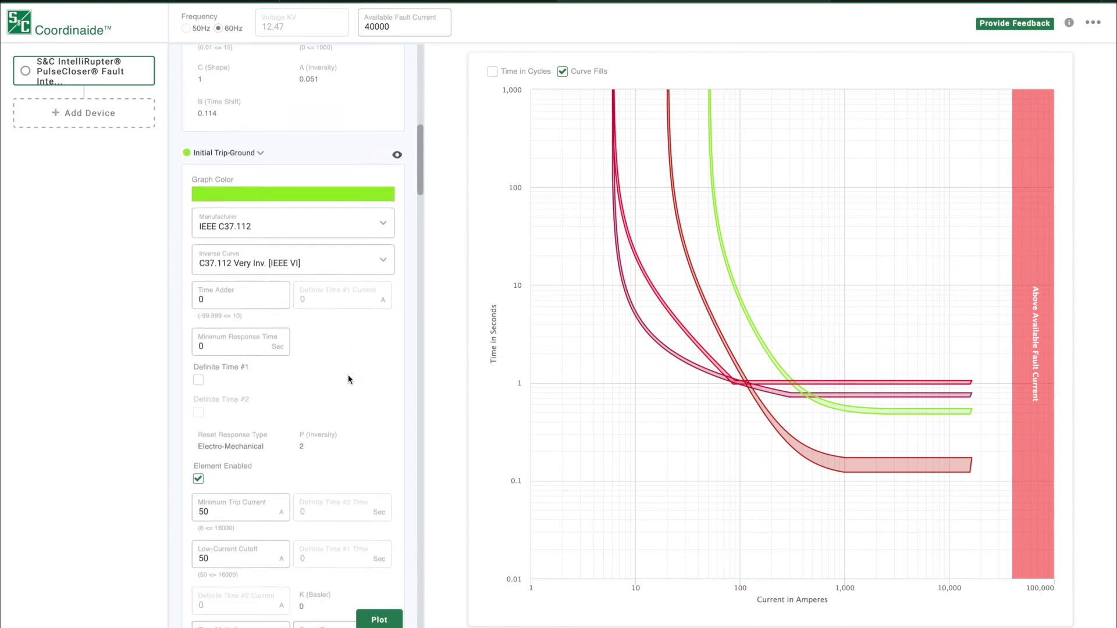
scroll(349, 379, down, 12)
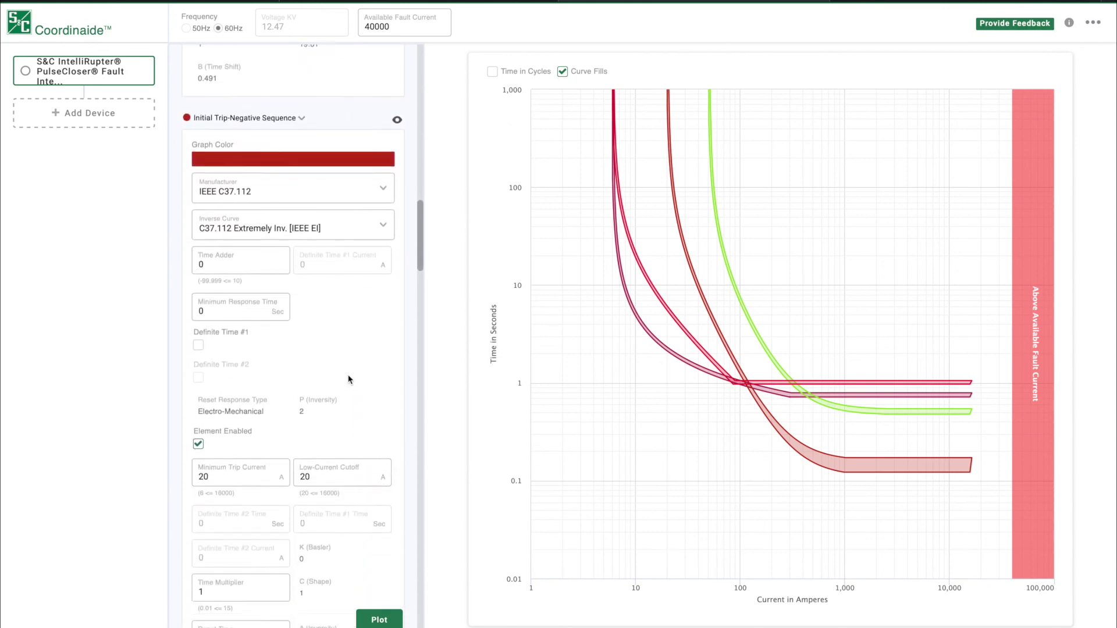
scroll(348, 380, down, 12)
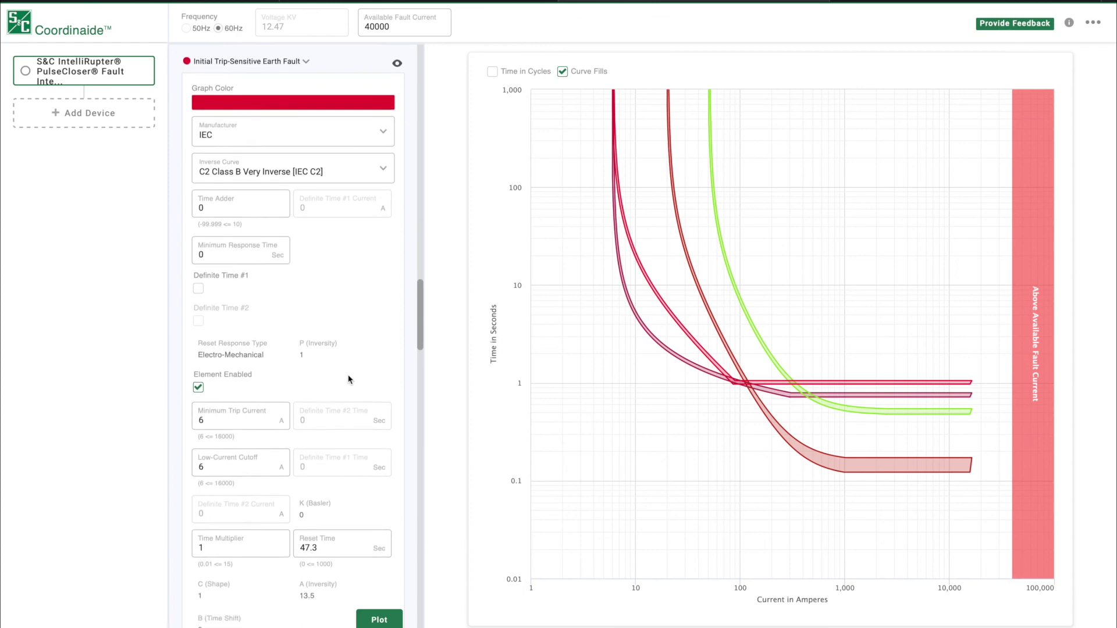
scroll(348, 380, down, 16)
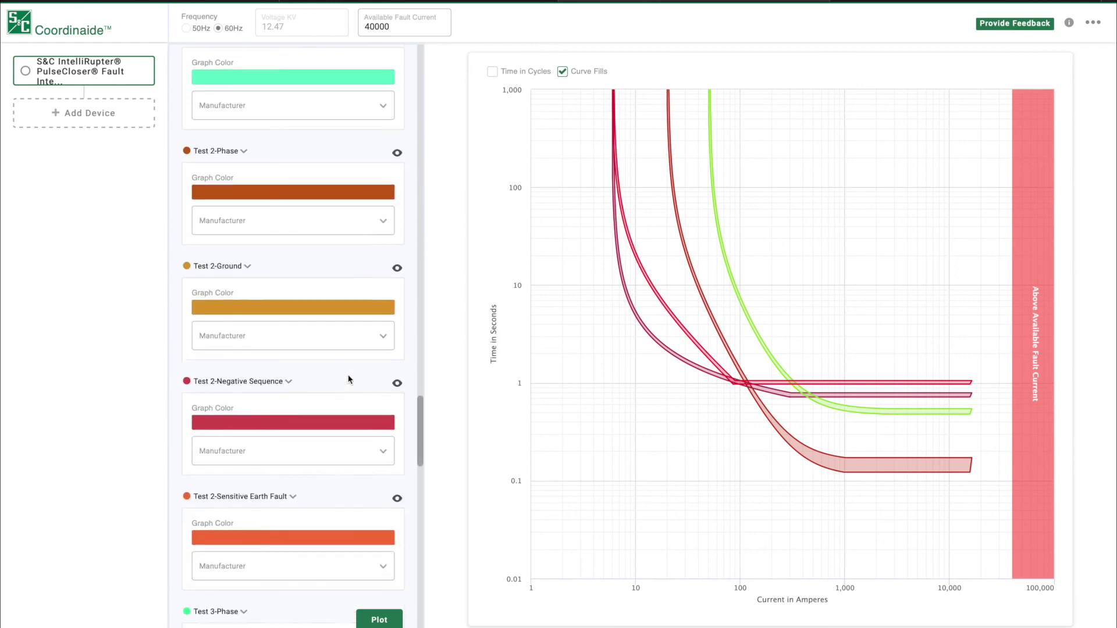
scroll(348, 380, down, 20)
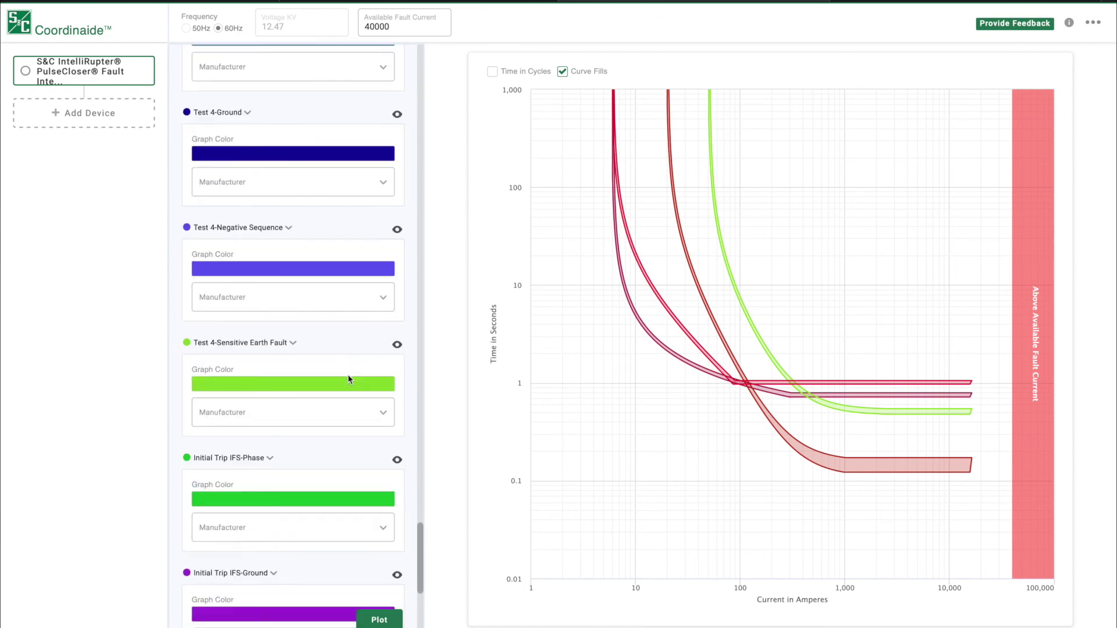
scroll(349, 380, up, 20)
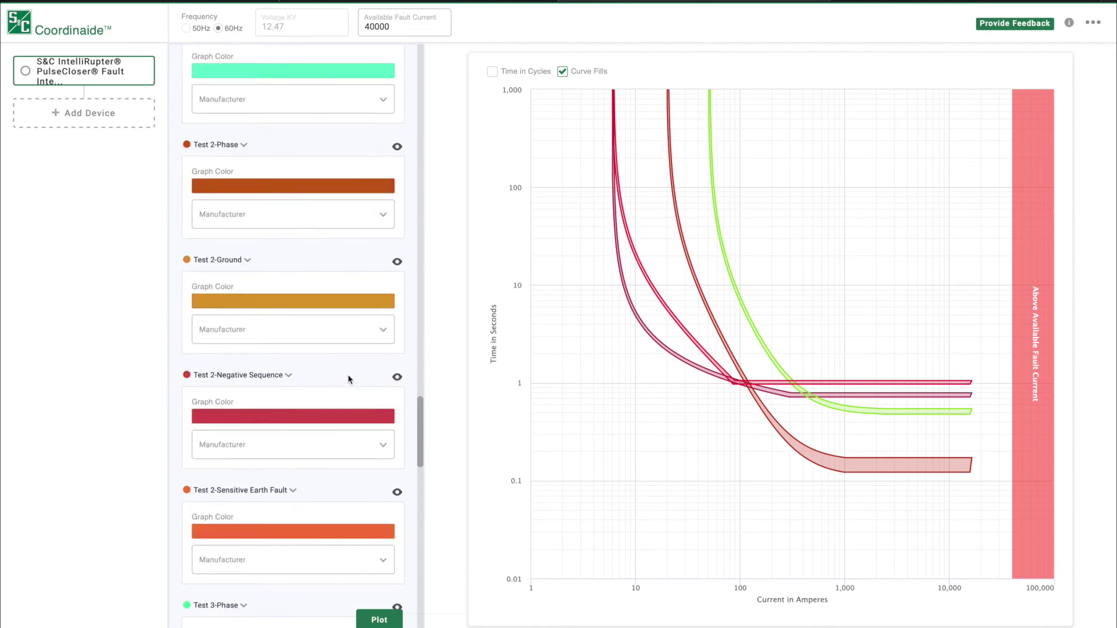
Download the plotted IntelliRupter device's settings as an XSPT setpoints file
scroll(349, 380, up, 20)
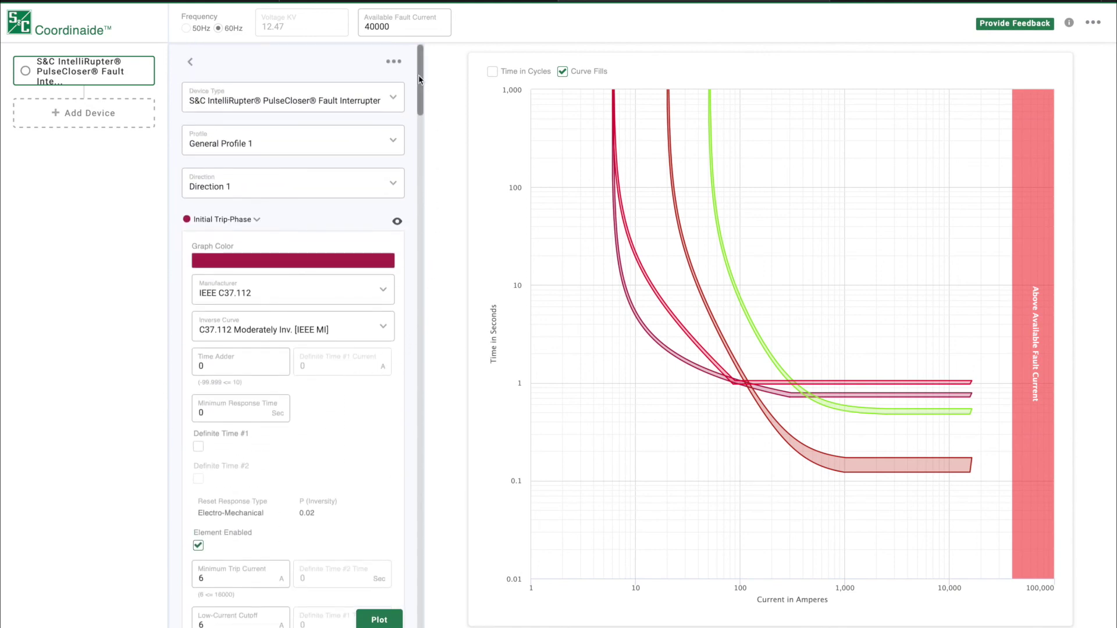
click(394, 62)
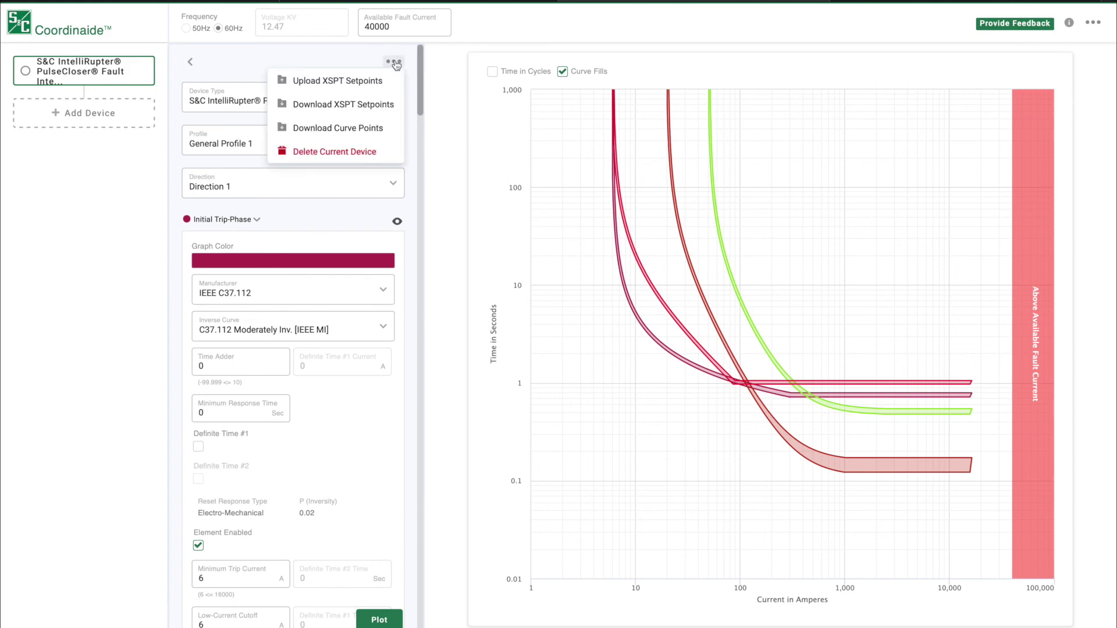
click(367, 104)
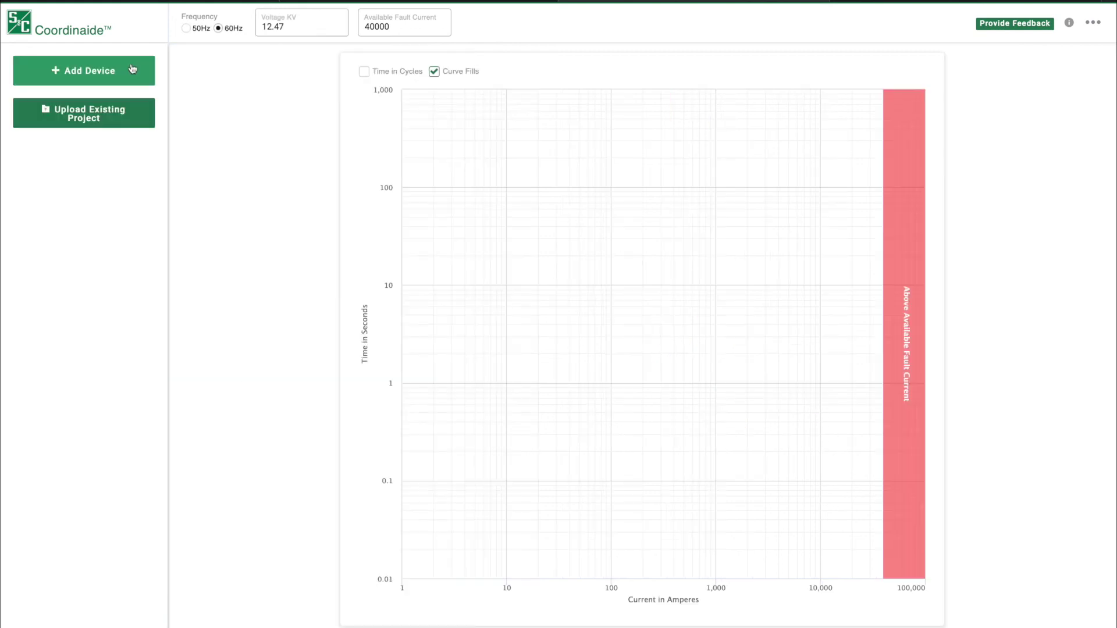
Add a device to the empty project with the type S&C IntelliRupter PulseCloser Fault Interrupter
click(82, 69)
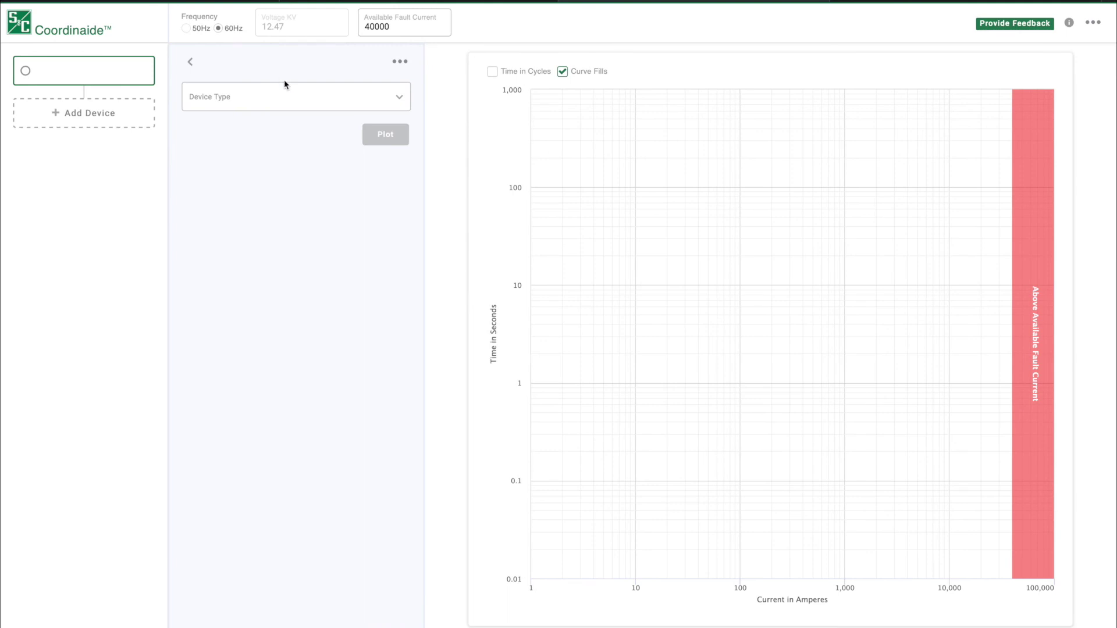
click(285, 87)
click(294, 191)
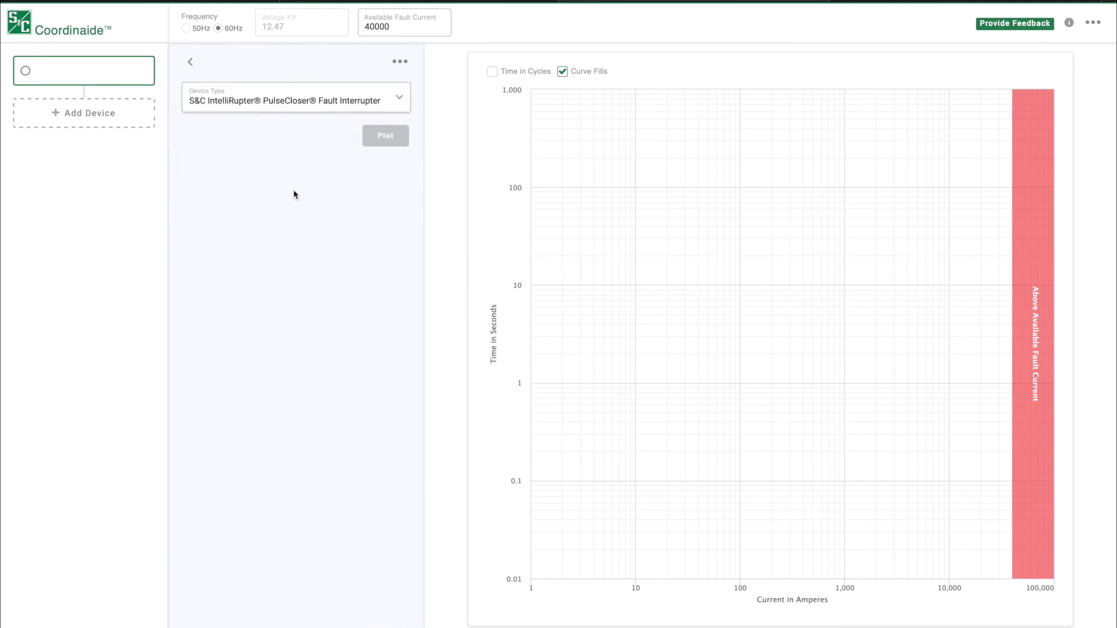
Upload the setpoints file "S&C IntelliRupter® PulseCloser® Fault Interrupter20200605-094741.xspt" to the new device and plot its time-current curves
click(399, 63)
click(380, 82)
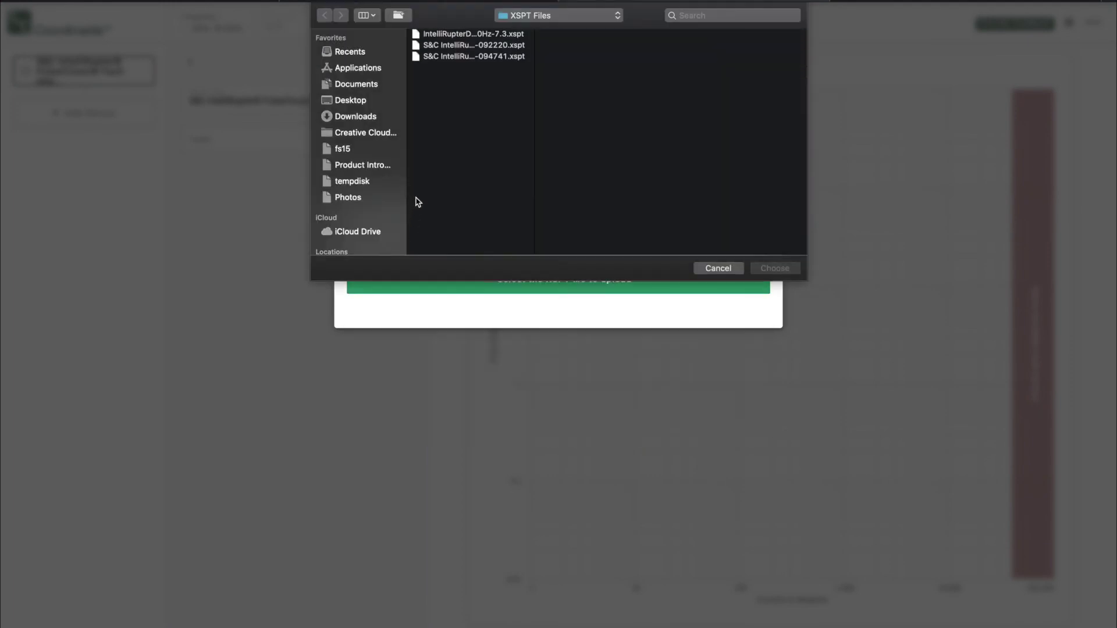
click(487, 57)
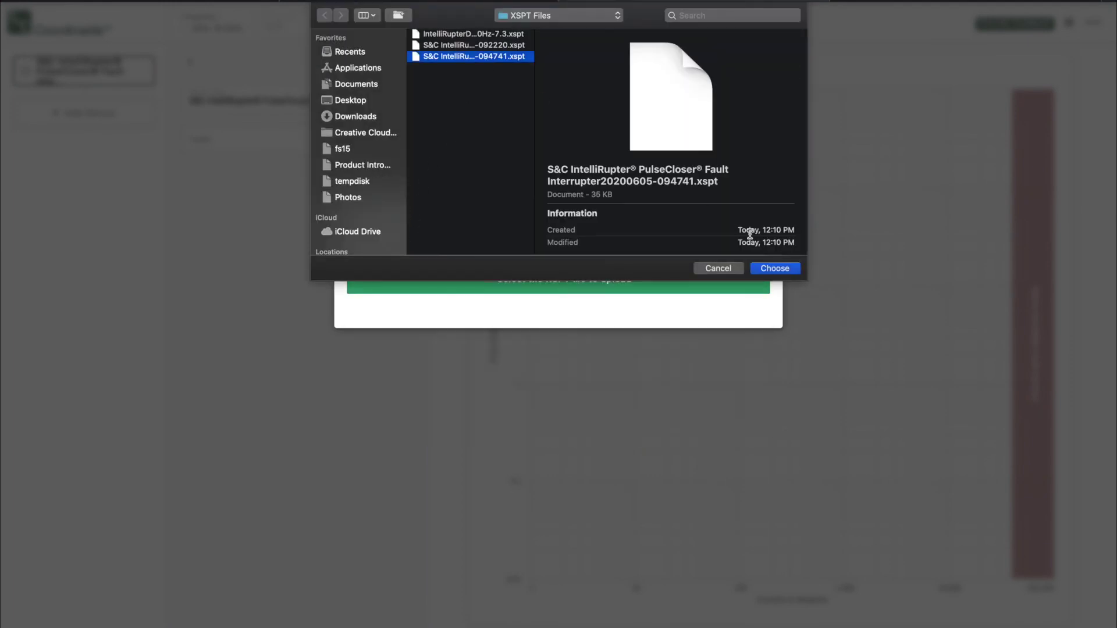
click(775, 268)
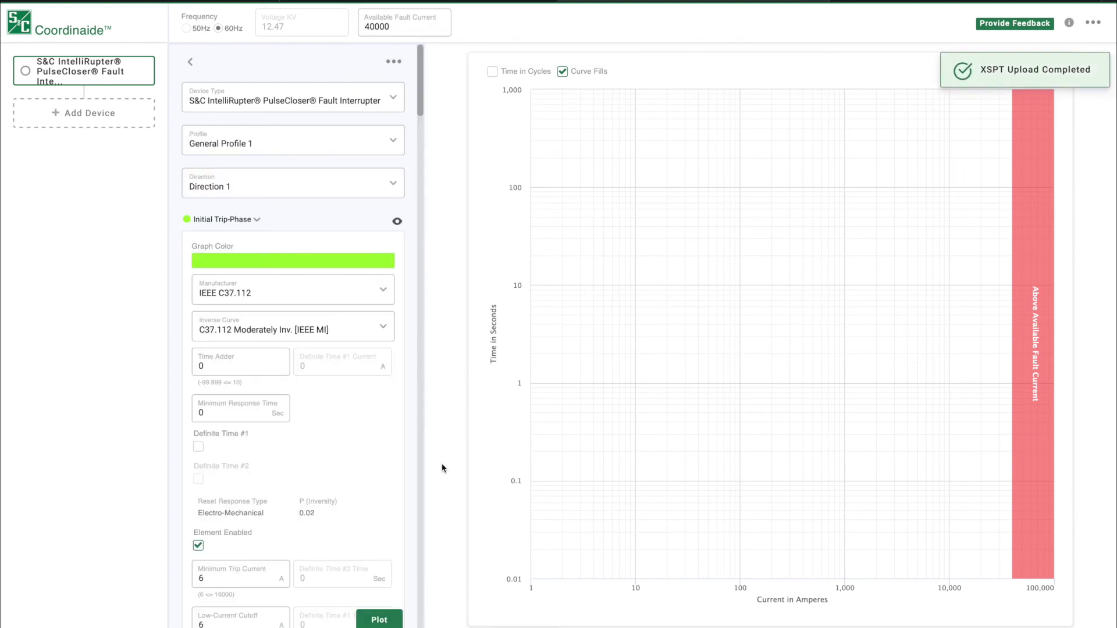
click(375, 621)
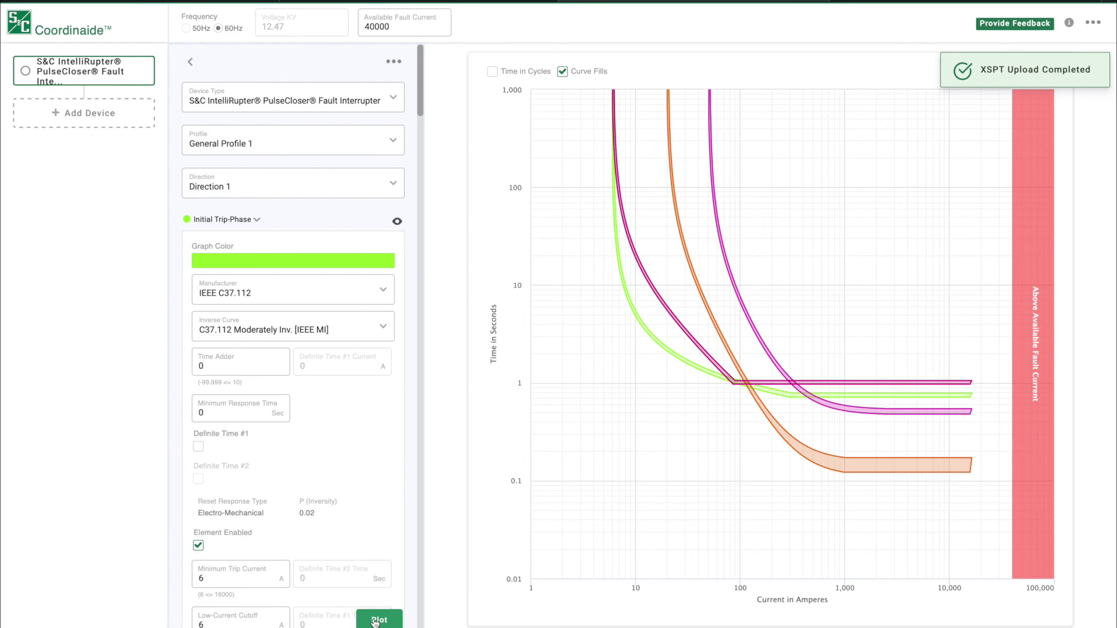